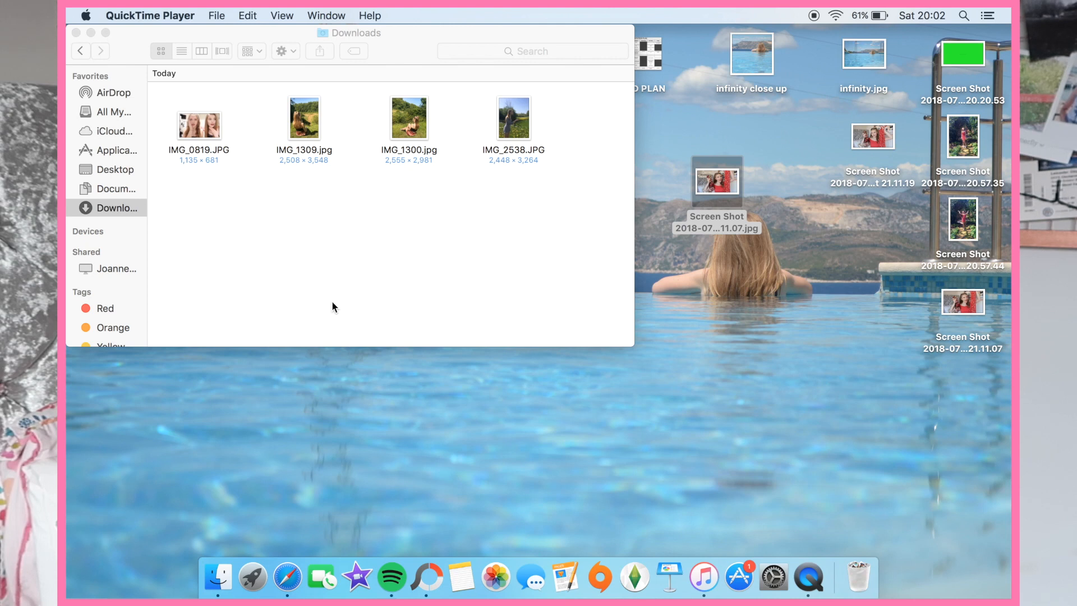
Switch to PhotoScape X and open IMG_2538.JPG from the Downloads folder in the editor
{"action": "left_click", "coordinate": [425, 581]}
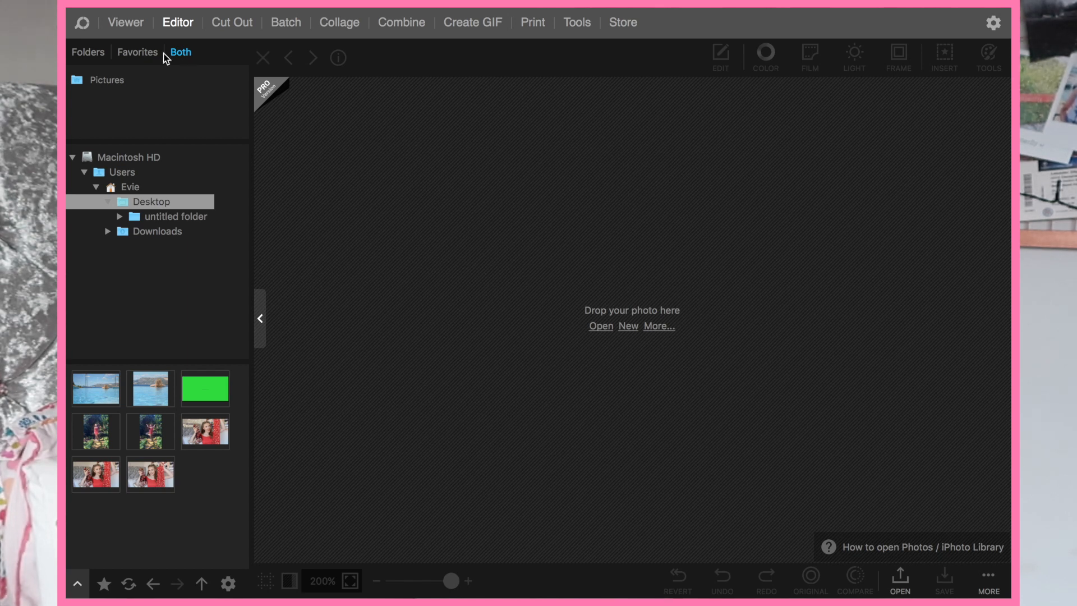
{"action": "left_click", "coordinate": [156, 231]}
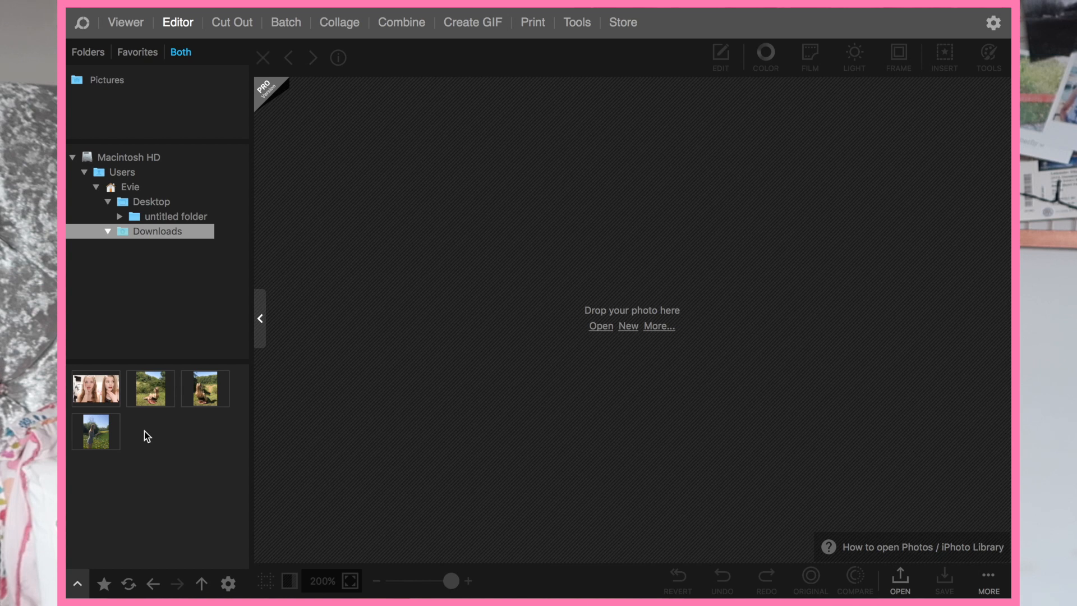
{"action": "double_click", "coordinate": [86, 444]}
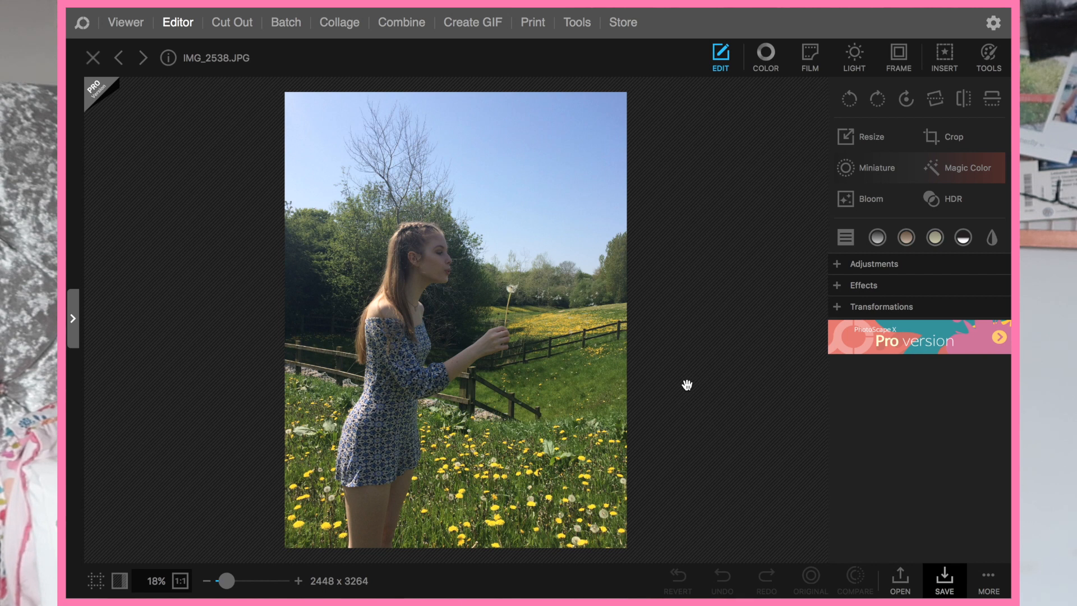
Start a Magic Color adjustment, set Magic Color to 29 and Brighten to 31, and compare with the unedited photo
{"action": "left_click", "coordinate": [982, 170]}
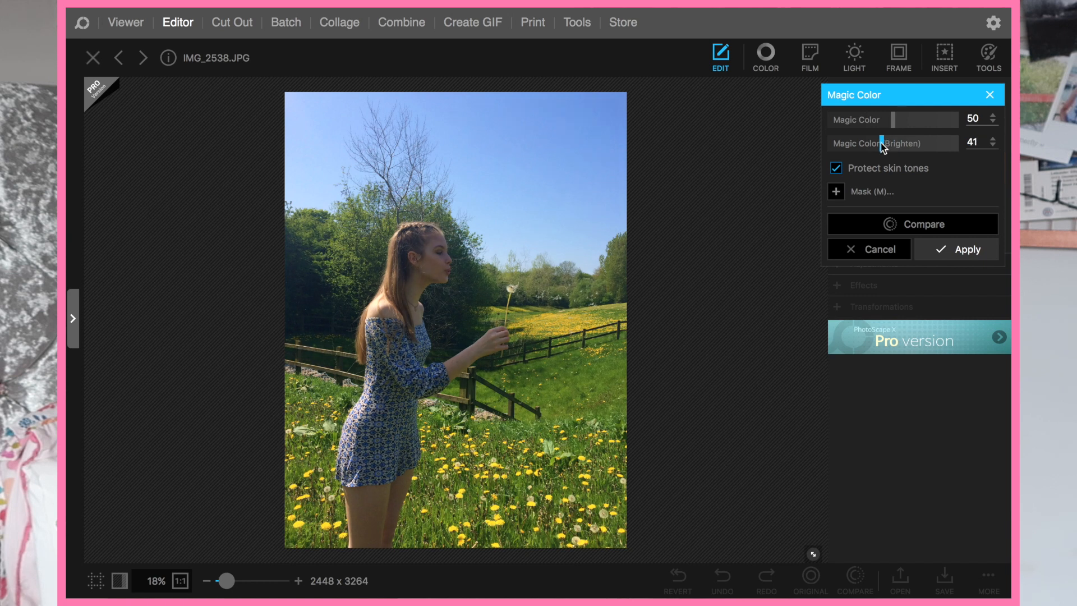
{"action": "left_click_drag", "start_coordinate": [885, 123], "coordinate": [878, 123]}
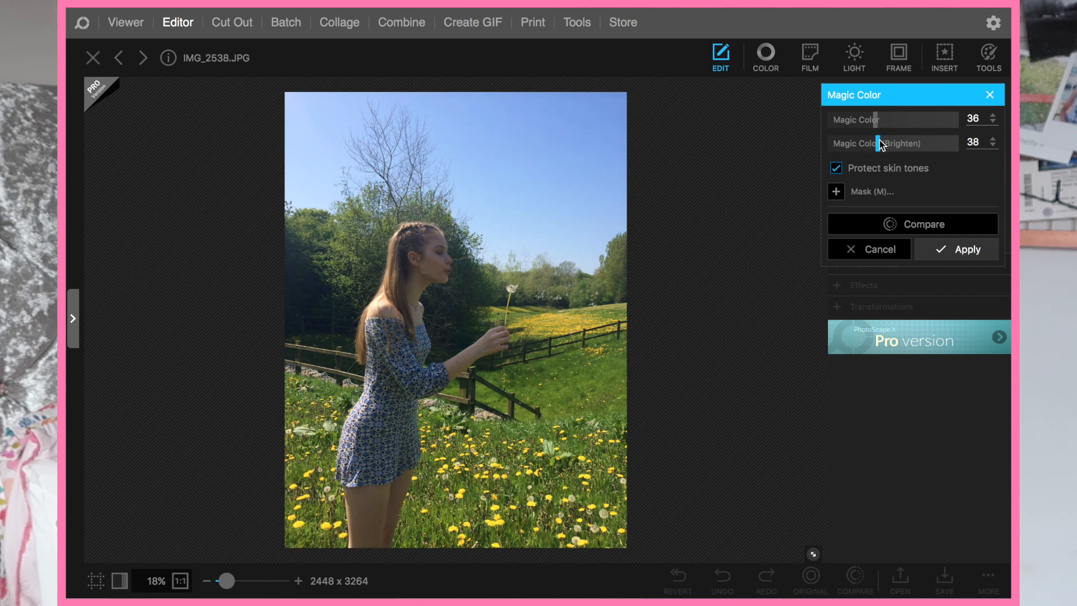
{"action": "left_click", "coordinate": [885, 228]}
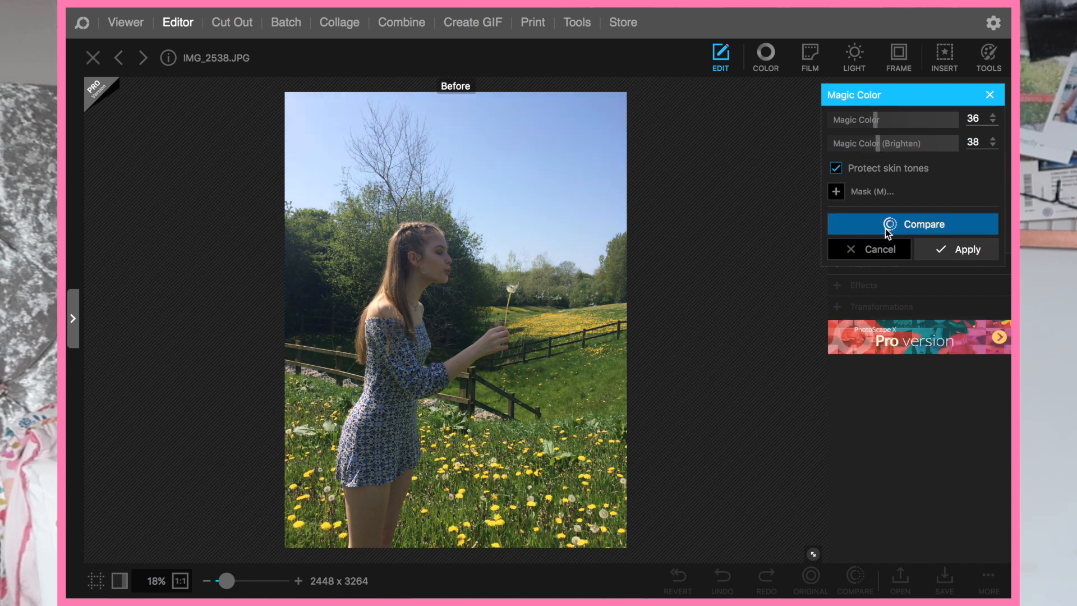
{"action": "left_click", "coordinate": [885, 227]}
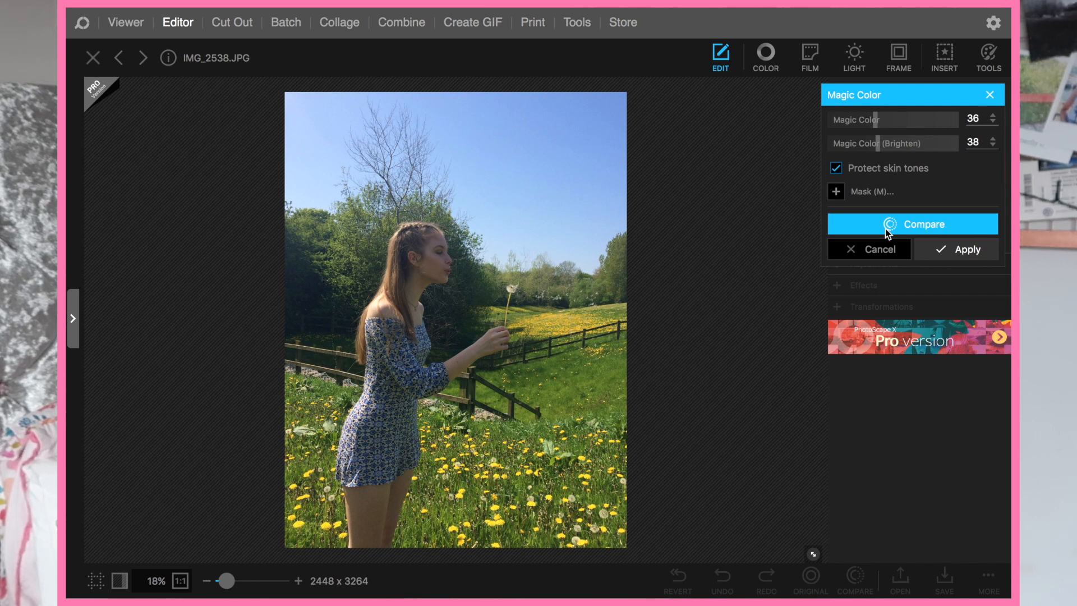
{"action": "left_click_drag", "start_coordinate": [870, 123], "coordinate": [866, 123]}
{"action": "left_click", "coordinate": [892, 224]}
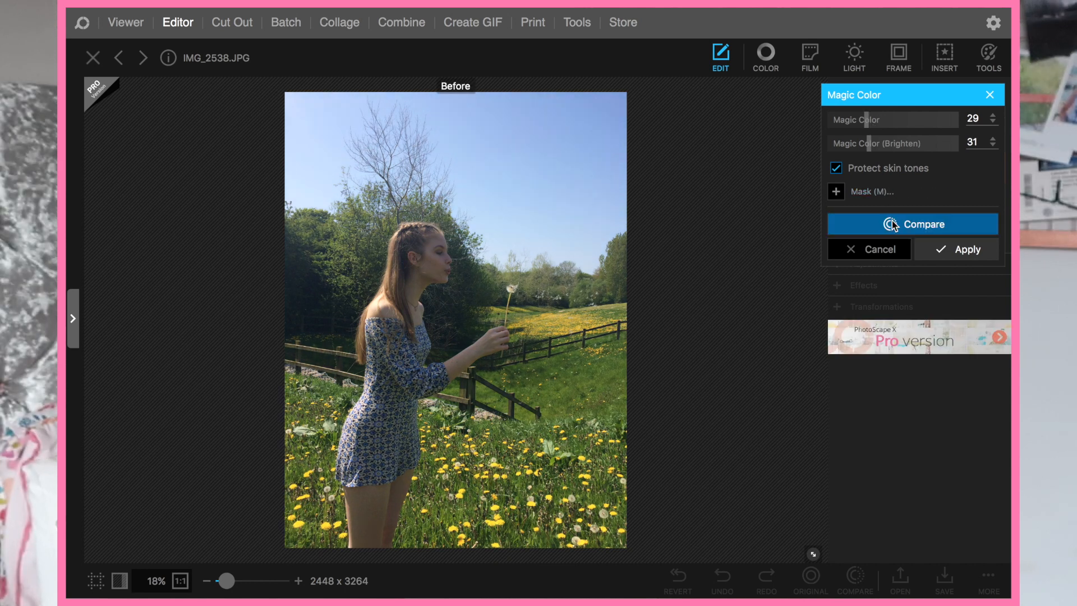
Set Magic Color Brighten to 37 with skin tones protected, apply the adjustment, and check it against the original photo
{"action": "left_click", "coordinate": [841, 169]}
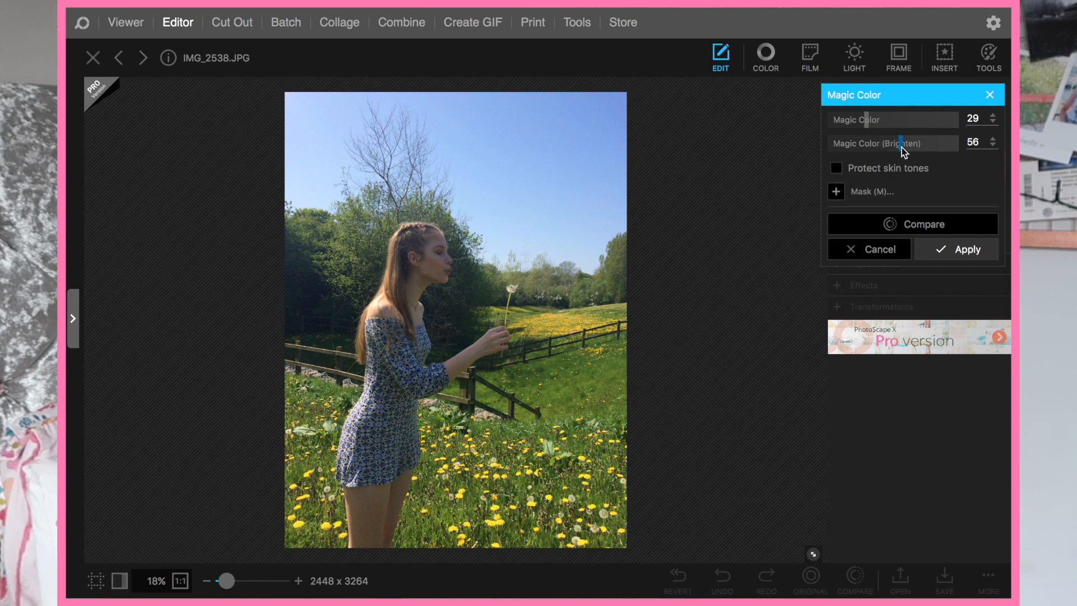
{"action": "left_click_drag", "start_coordinate": [896, 147], "coordinate": [873, 146]}
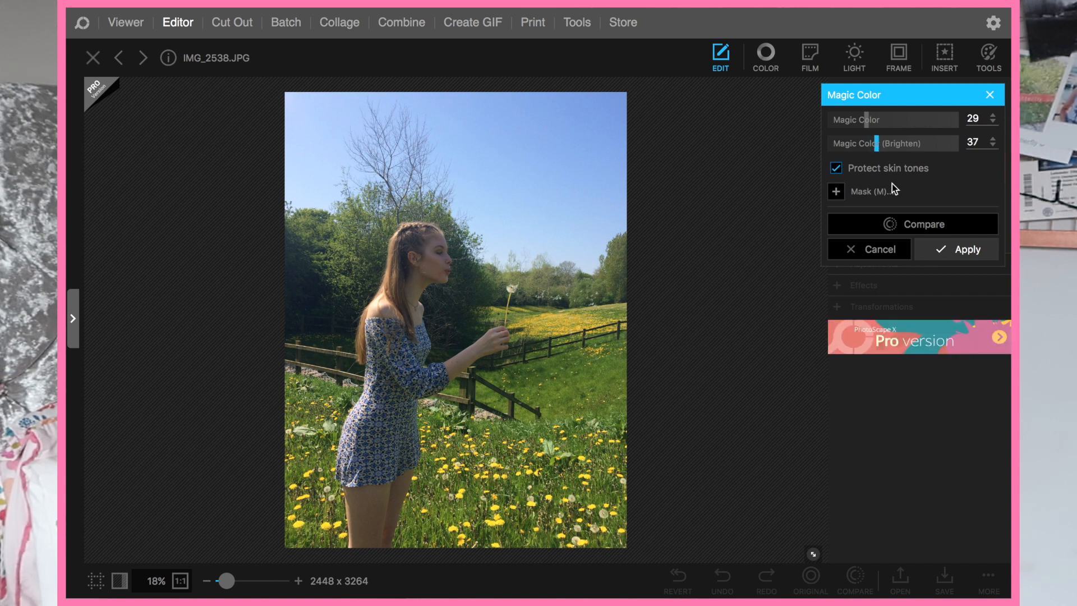
{"action": "left_click", "coordinate": [957, 248]}
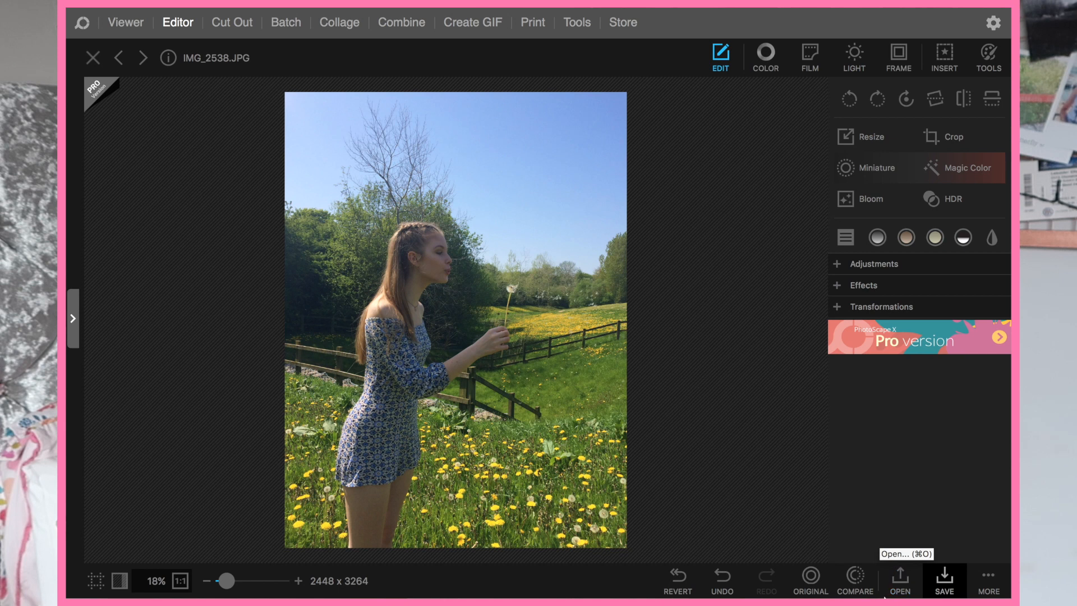
{"action": "left_click", "coordinate": [811, 576]}
{"action": "left_click", "coordinate": [811, 576]}
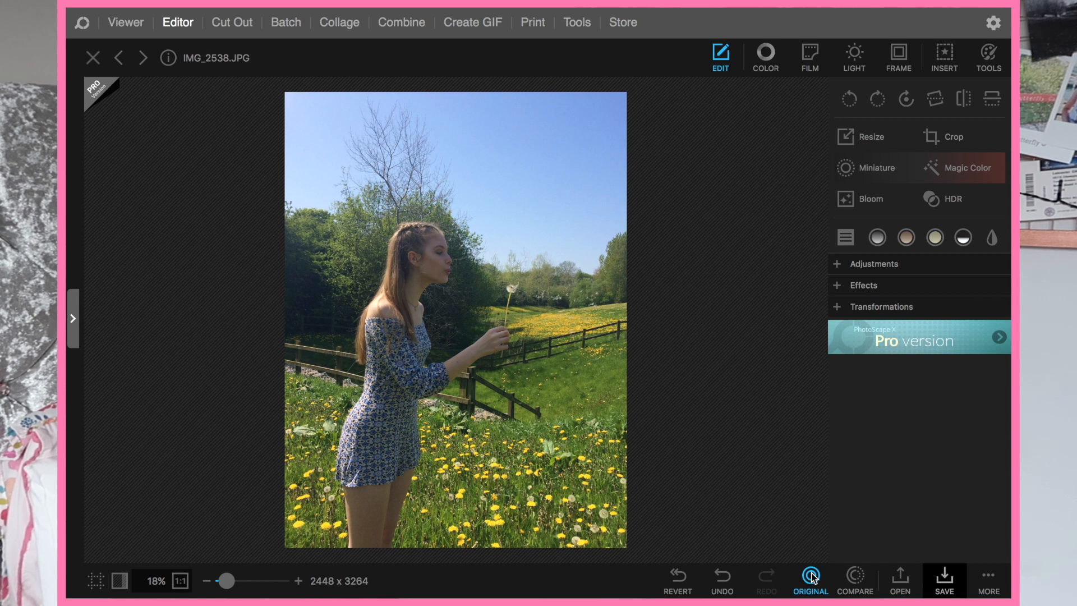
Set up the Blur brush with size 36, hardness 74, type Blur and strength 65
{"action": "left_click", "coordinate": [997, 53]}
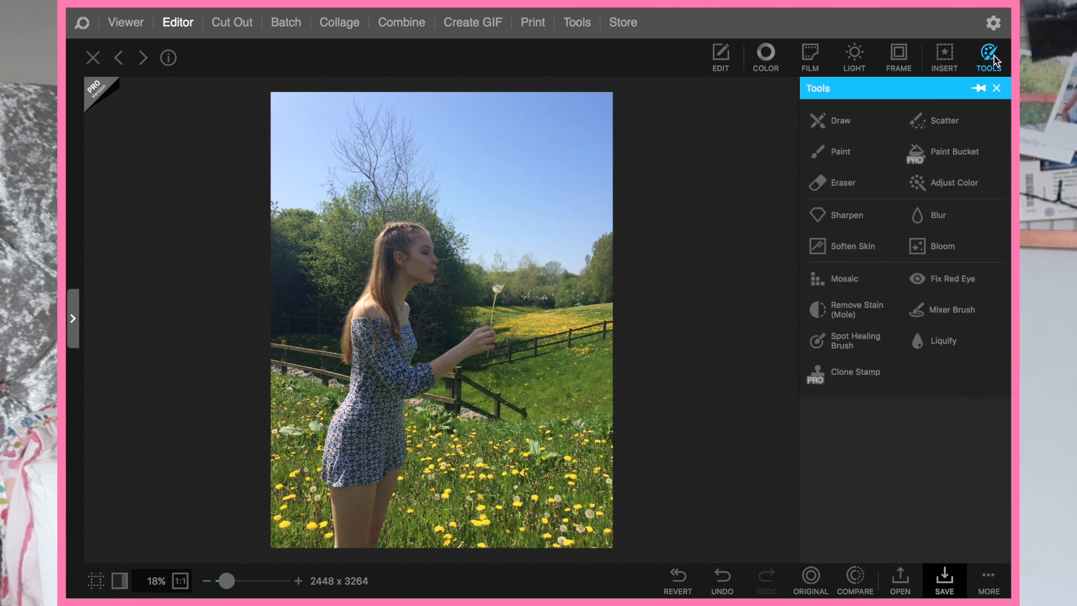
{"action": "left_click", "coordinate": [936, 219]}
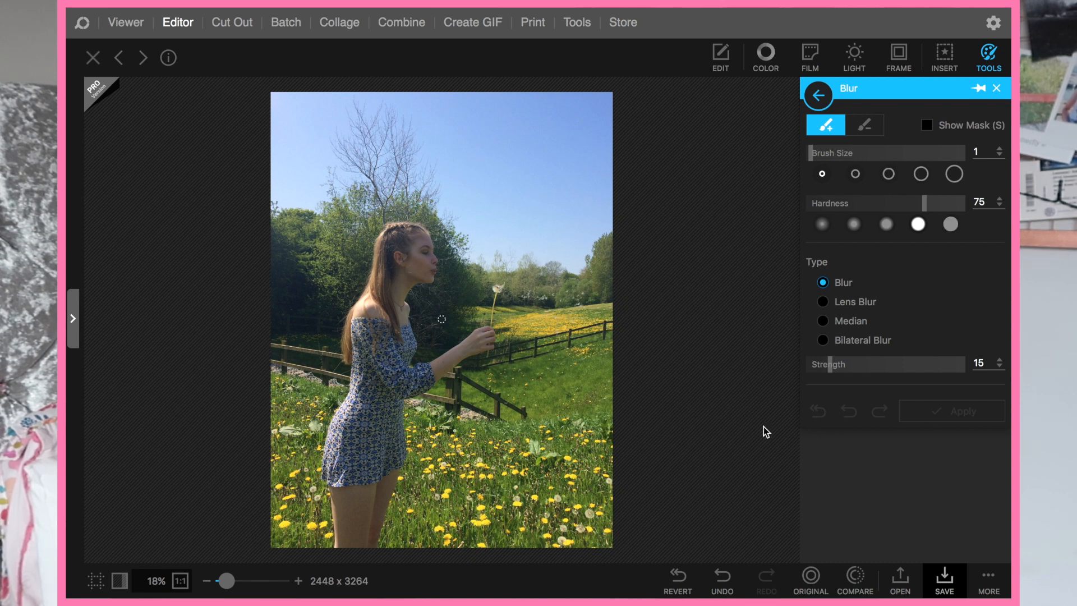
{"action": "left_click", "coordinate": [854, 173]}
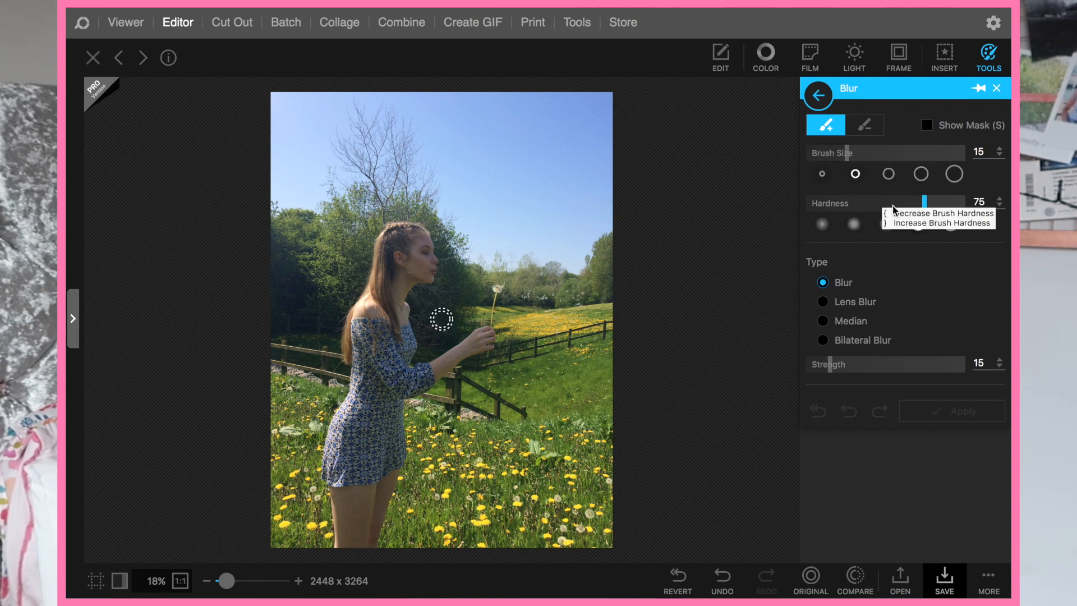
{"action": "left_click", "coordinate": [922, 206]}
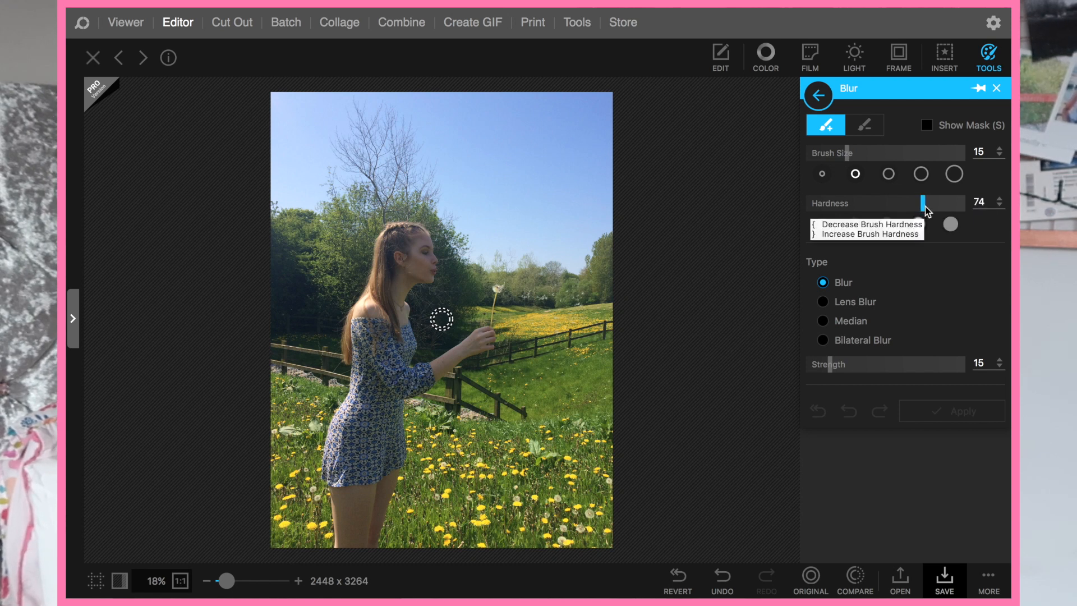
{"action": "left_click", "coordinate": [875, 365]}
{"action": "left_click_drag", "start_coordinate": [876, 365], "coordinate": [908, 364]}
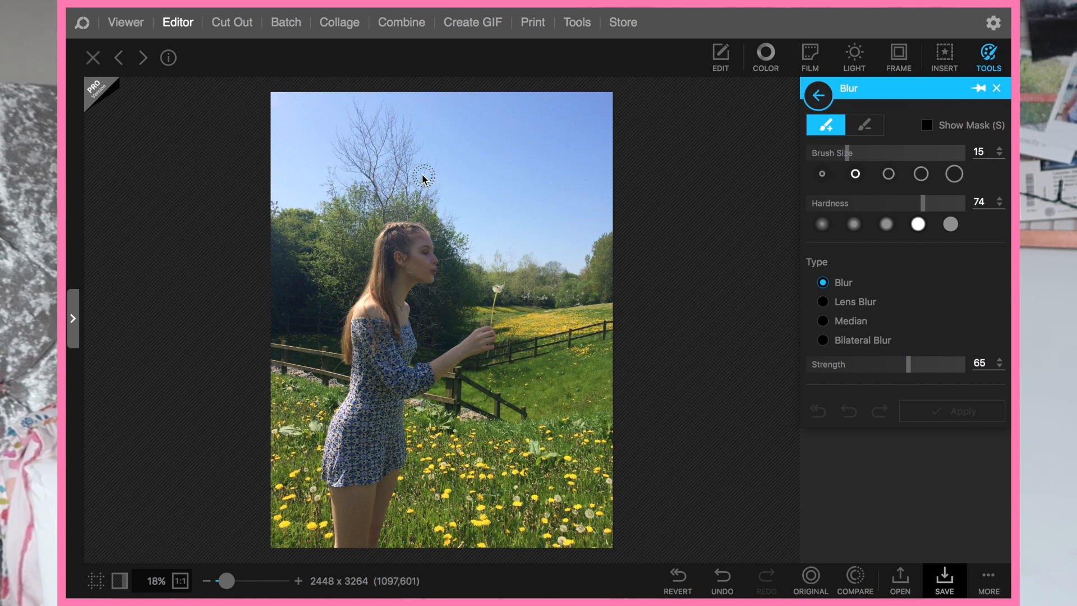
{"action": "left_click", "coordinate": [888, 174]}
Paint blur over the sky, trees, flower field and fence surrounding the woman
{"action": "mouse_move", "coordinate": [366, 112]}
{"action": "left_mouse_down"}
{"action": "mouse_move", "coordinate": [348, 71]}
{"action": "mouse_move", "coordinate": [270, 113]}
{"action": "mouse_move", "coordinate": [443, 77]}
{"action": "mouse_move", "coordinate": [715, 93]}
{"action": "mouse_move", "coordinate": [473, 77]}
{"action": "mouse_move", "coordinate": [342, 179]}
{"action": "left_mouse_up"}
{"action": "mouse_move", "coordinate": [286, 293]}
{"action": "left_mouse_down"}
{"action": "mouse_move", "coordinate": [309, 207]}
{"action": "mouse_move", "coordinate": [272, 309]}
{"action": "mouse_move", "coordinate": [279, 195]}
{"action": "mouse_move", "coordinate": [291, 293]}
{"action": "mouse_move", "coordinate": [282, 385]}
{"action": "mouse_move", "coordinate": [309, 528]}
{"action": "left_mouse_up"}
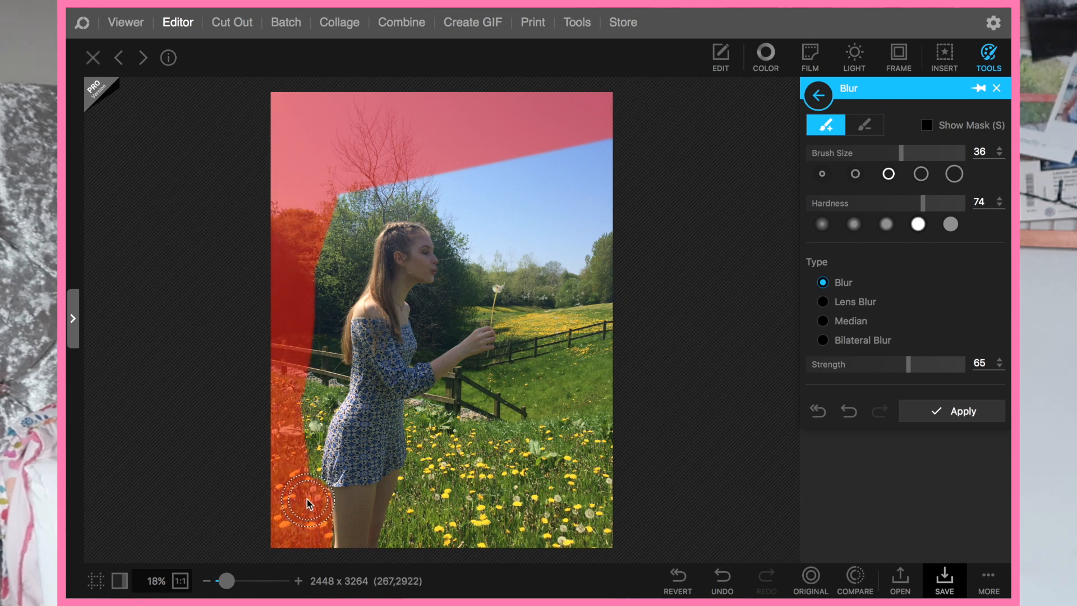
{"action": "left_click_drag", "start_coordinate": [301, 446], "coordinate": [303, 436]}
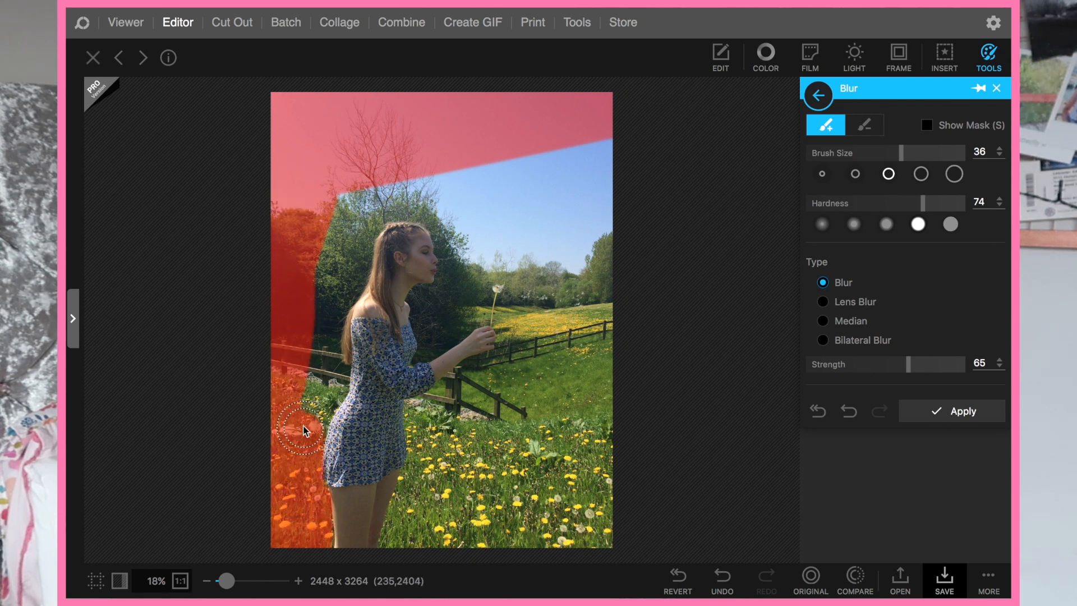
{"action": "mouse_move", "coordinate": [320, 381]}
{"action": "left_mouse_down"}
{"action": "mouse_move", "coordinate": [311, 318]}
{"action": "mouse_move", "coordinate": [343, 172]}
{"action": "mouse_move", "coordinate": [485, 114]}
{"action": "left_mouse_up"}
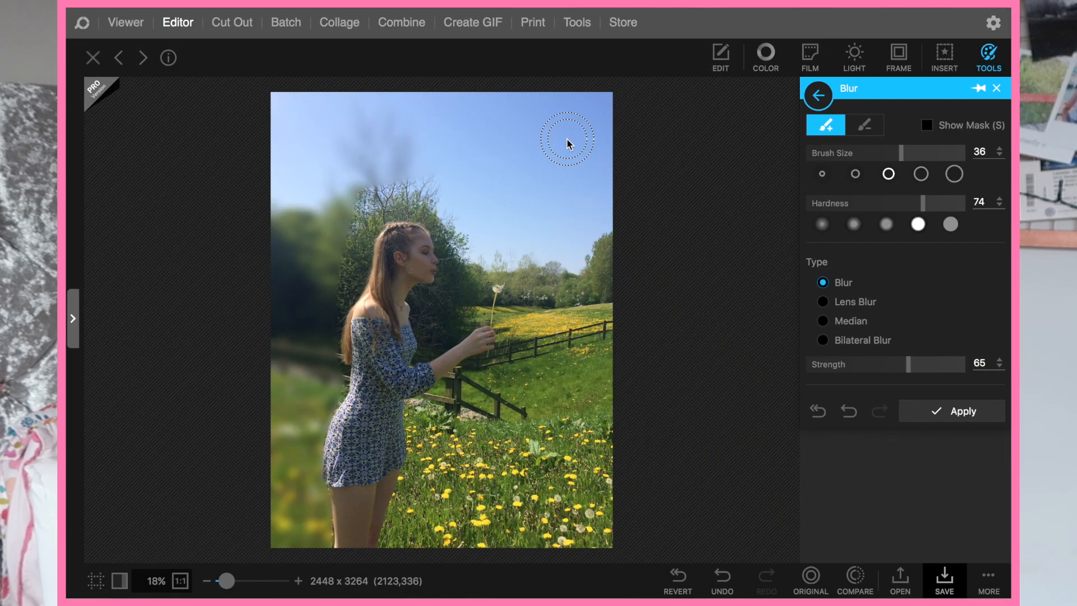
{"action": "mouse_move", "coordinate": [567, 140]}
{"action": "left_mouse_down"}
{"action": "mouse_move", "coordinate": [570, 543]}
{"action": "mouse_move", "coordinate": [359, 220]}
{"action": "left_mouse_up"}
{"action": "left_click_drag", "start_coordinate": [340, 261], "coordinate": [326, 304]}
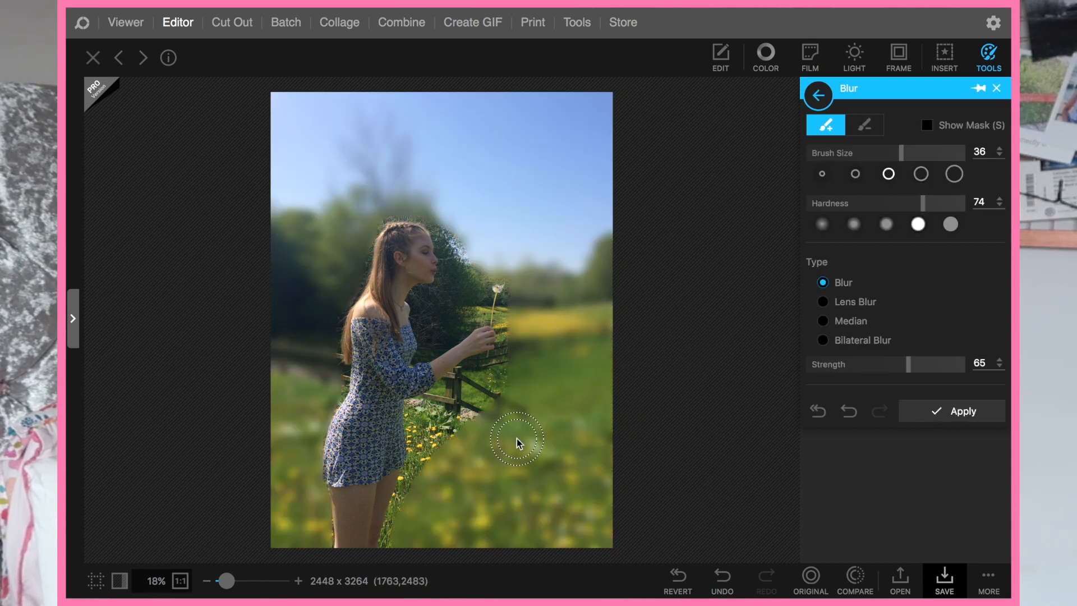
{"action": "left_click_drag", "start_coordinate": [494, 414], "coordinate": [472, 389]}
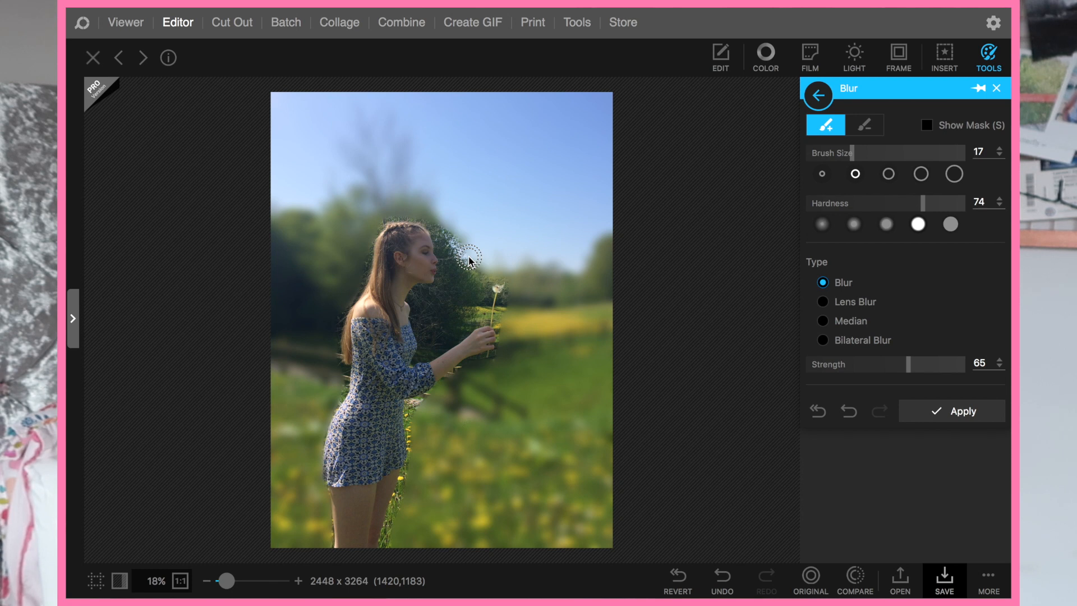
Blur the remaining background between the face, arm and dandelion using brush sizes 17 and 27
{"action": "left_click_drag", "start_coordinate": [470, 260], "coordinate": [446, 225]}
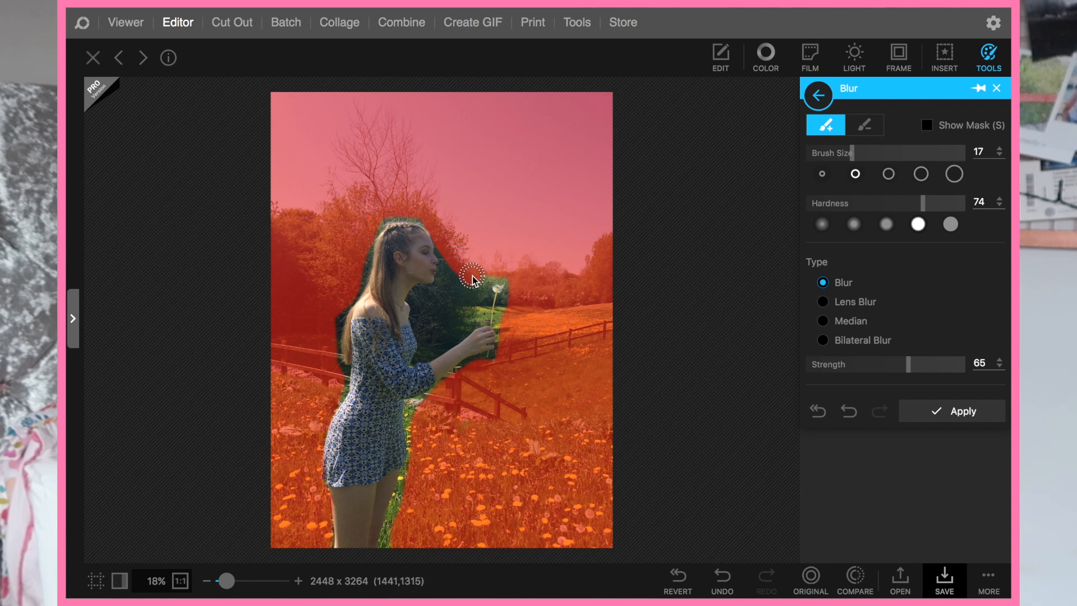
{"action": "mouse_move", "coordinate": [474, 283]}
{"action": "left_mouse_down"}
{"action": "mouse_move", "coordinate": [476, 312]}
{"action": "mouse_move", "coordinate": [454, 321]}
{"action": "mouse_move", "coordinate": [429, 316]}
{"action": "mouse_move", "coordinate": [423, 299]}
{"action": "mouse_move", "coordinate": [444, 293]}
{"action": "mouse_move", "coordinate": [450, 264]}
{"action": "mouse_move", "coordinate": [447, 306]}
{"action": "left_mouse_up"}
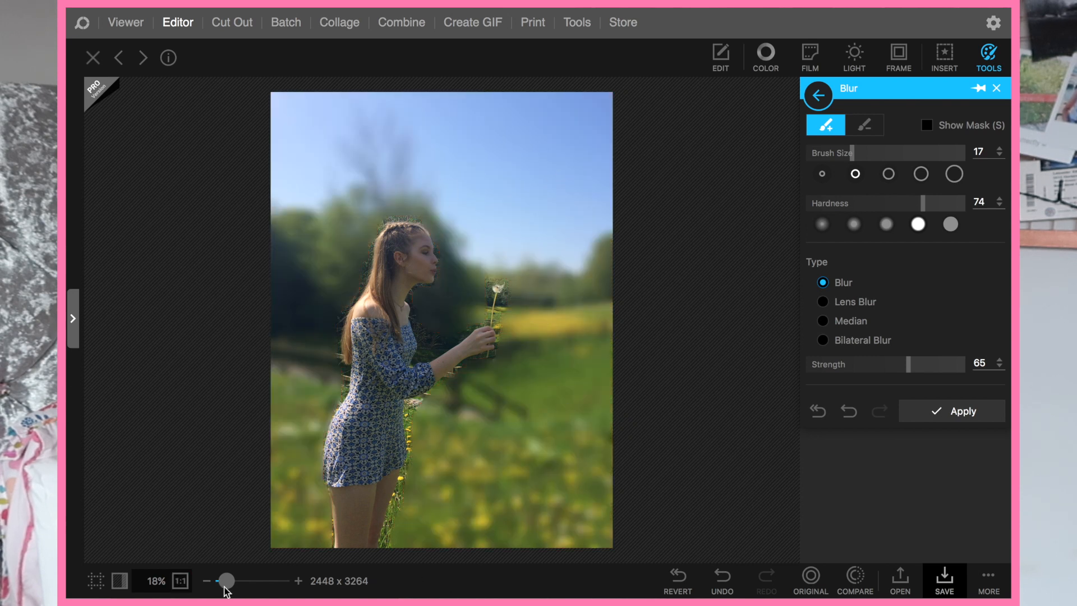
{"action": "mouse_move", "coordinate": [258, 585]}
{"action": "left_mouse_down"}
{"action": "mouse_move", "coordinate": [332, 583]}
{"action": "mouse_move", "coordinate": [242, 581]}
{"action": "left_mouse_up"}
{"action": "key", "text": "bracketright"}
{"action": "mouse_move", "coordinate": [440, 317]}
{"action": "left_mouse_down"}
{"action": "mouse_move", "coordinate": [529, 353]}
{"action": "mouse_move", "coordinate": [403, 439]}
{"action": "left_mouse_up"}
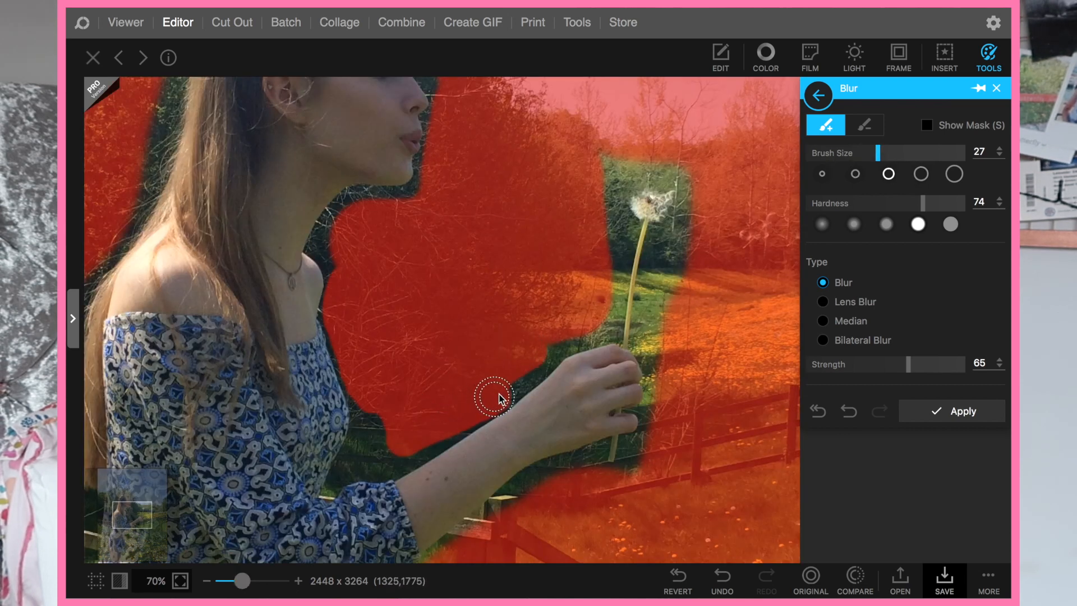
{"action": "left_click_drag", "start_coordinate": [556, 338], "coordinate": [533, 351]}
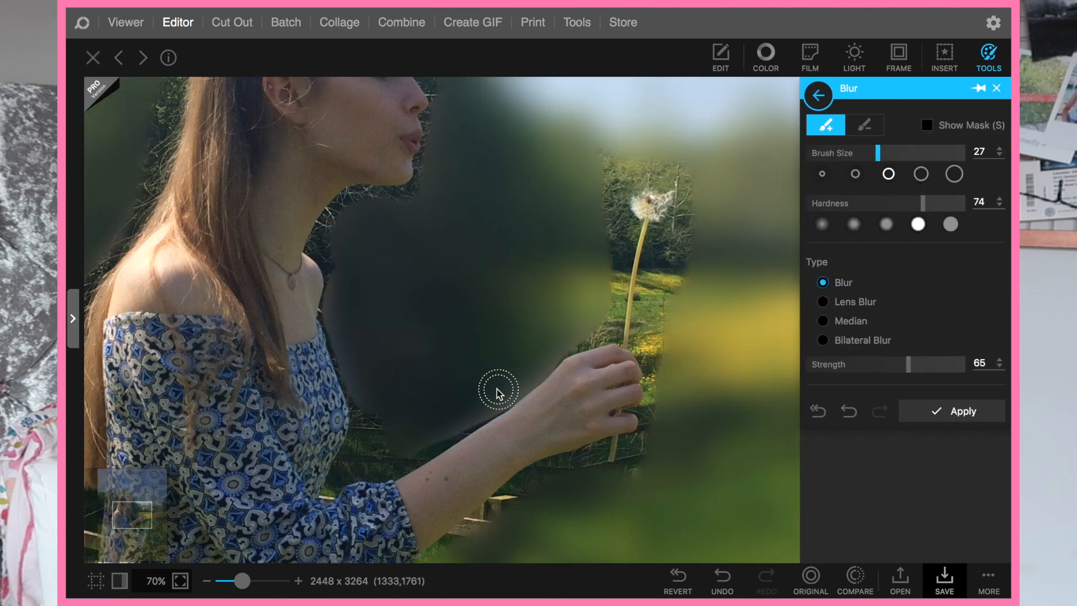
{"action": "mouse_move", "coordinate": [493, 392]}
{"action": "left_mouse_down"}
{"action": "mouse_move", "coordinate": [465, 412]}
{"action": "mouse_move", "coordinate": [688, 218]}
{"action": "mouse_move", "coordinate": [685, 243]}
{"action": "left_mouse_up"}
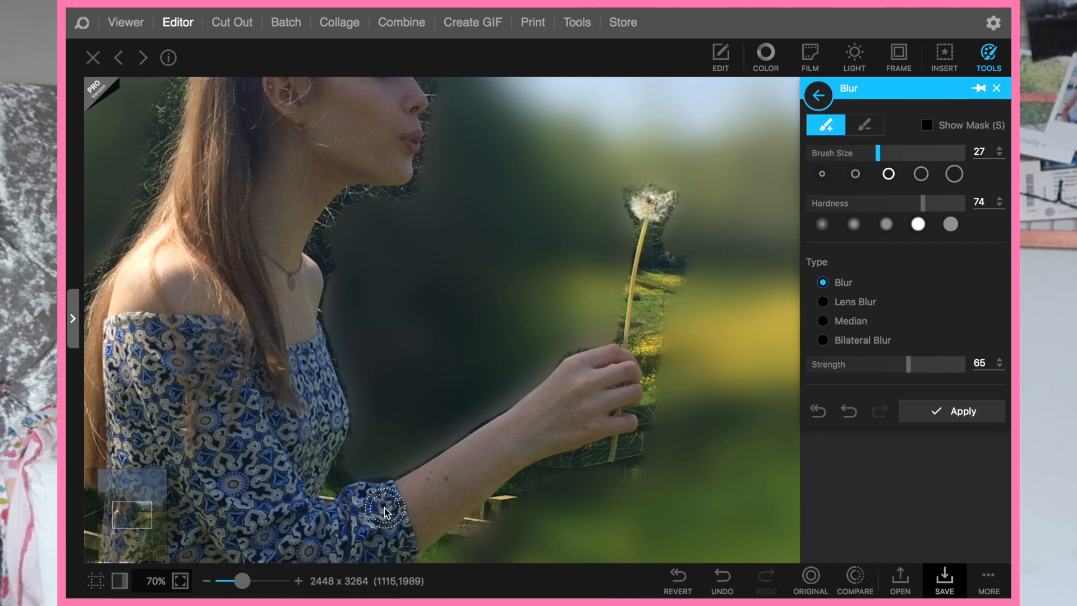
Subtract the blur from a strip of the tree line beside the dandelion, using brush size 27
{"action": "mouse_move", "coordinate": [246, 582]}
{"action": "left_mouse_down"}
{"action": "mouse_move", "coordinate": [260, 581]}
{"action": "mouse_move", "coordinate": [239, 581]}
{"action": "left_mouse_up"}
{"action": "left_click_drag", "start_coordinate": [142, 514], "coordinate": [156, 513]}
{"action": "left_click", "coordinate": [864, 124]}
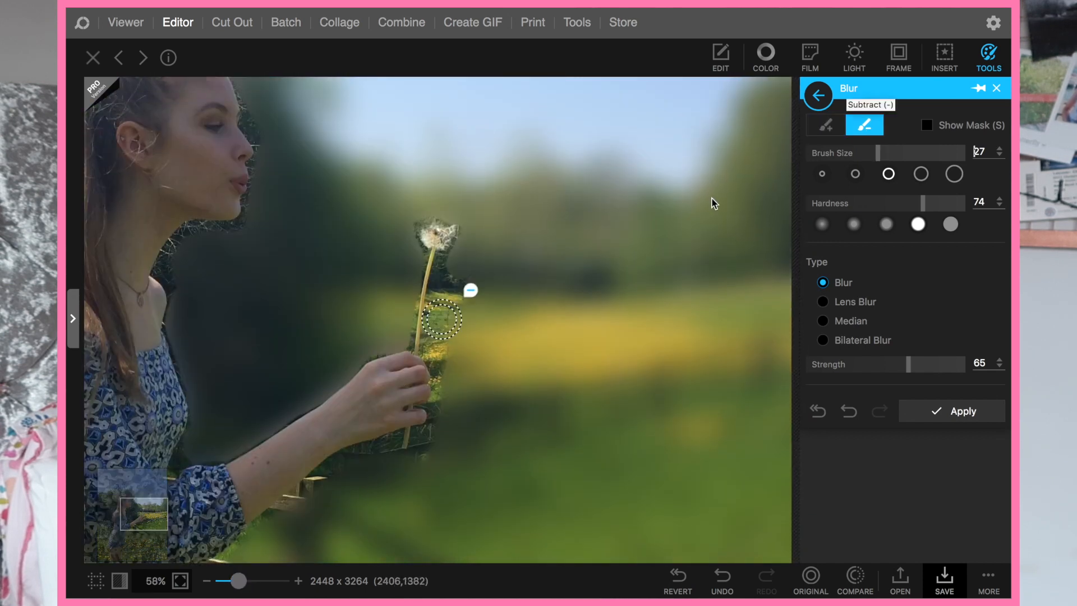
{"action": "mouse_move", "coordinate": [485, 275]}
{"action": "left_mouse_down"}
{"action": "mouse_move", "coordinate": [558, 264]}
{"action": "mouse_move", "coordinate": [516, 254]}
{"action": "mouse_move", "coordinate": [662, 257]}
{"action": "mouse_move", "coordinate": [672, 255]}
{"action": "mouse_move", "coordinate": [629, 245]}
{"action": "mouse_move", "coordinate": [683, 237]}
{"action": "mouse_move", "coordinate": [683, 273]}
{"action": "mouse_move", "coordinate": [696, 289]}
{"action": "mouse_move", "coordinate": [649, 272]}
{"action": "mouse_move", "coordinate": [508, 271]}
{"action": "left_mouse_up"}
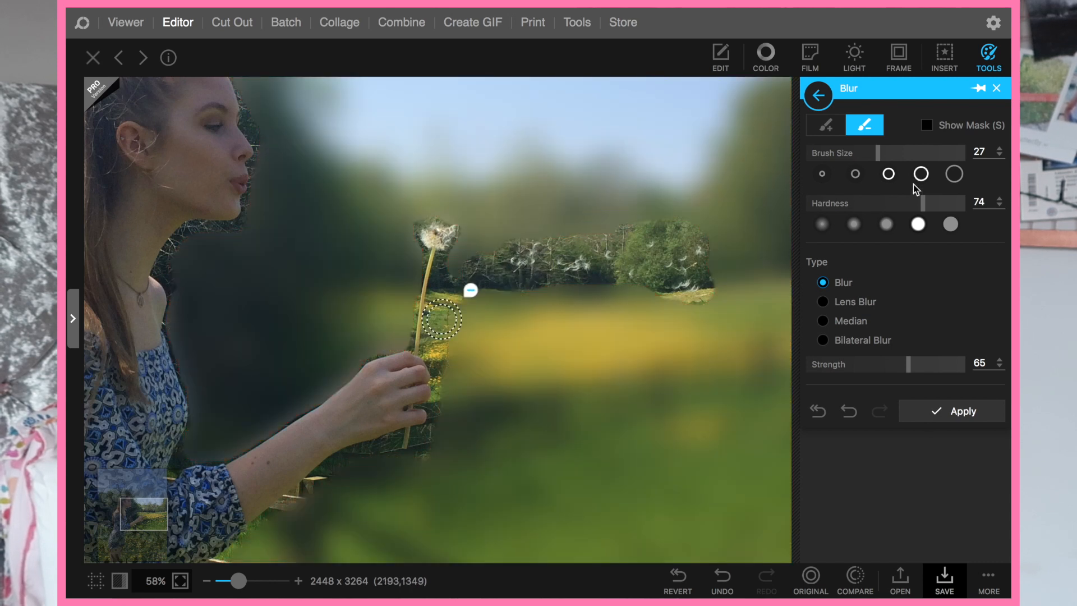
{"action": "left_click", "coordinate": [824, 128]}
Subtract the blur from the foreground flower meadow using brush size 45
{"action": "left_click_drag", "start_coordinate": [238, 580], "coordinate": [224, 581]}
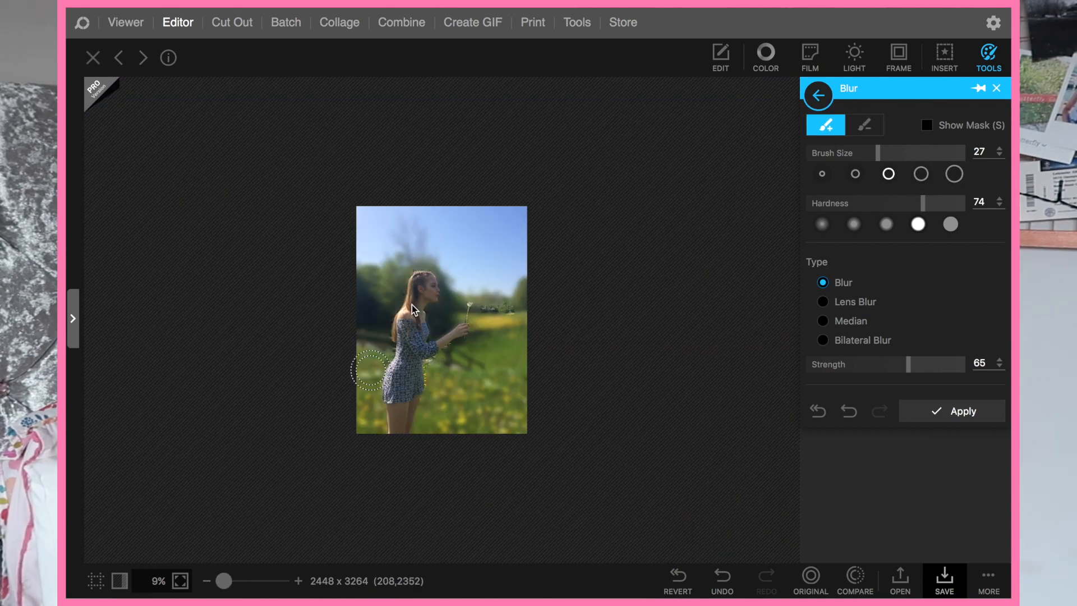
{"action": "left_click_drag", "start_coordinate": [223, 581], "coordinate": [226, 583]}
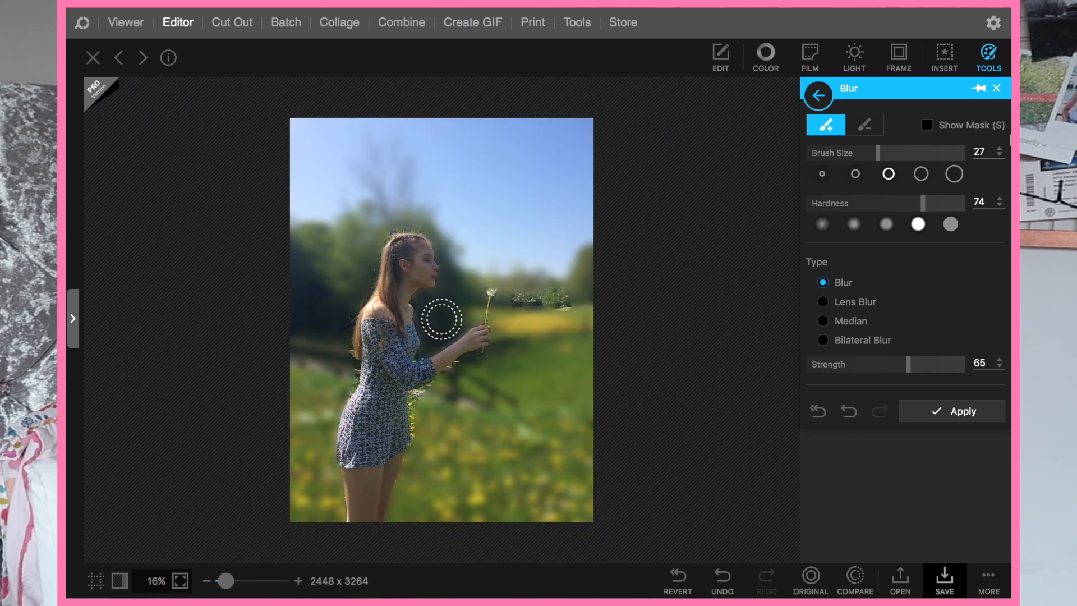
{"action": "left_click", "coordinate": [881, 126]}
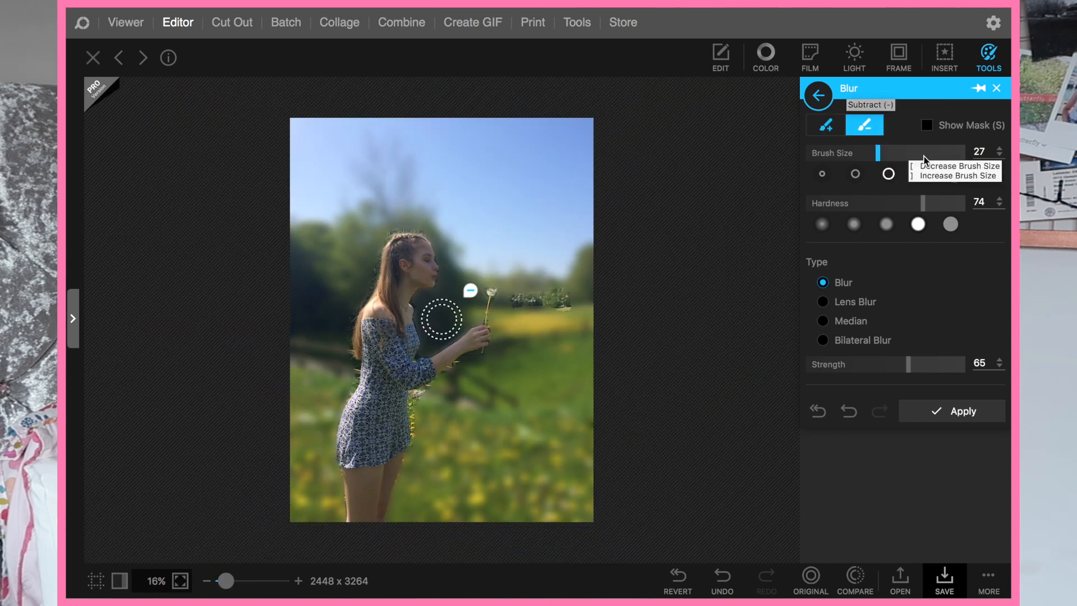
{"action": "left_click", "coordinate": [998, 148]}
{"action": "mouse_move", "coordinate": [569, 502]}
{"action": "left_mouse_down"}
{"action": "mouse_move", "coordinate": [365, 513]}
{"action": "mouse_move", "coordinate": [278, 504]}
{"action": "mouse_move", "coordinate": [273, 482]}
{"action": "mouse_move", "coordinate": [314, 437]}
{"action": "mouse_move", "coordinate": [297, 405]}
{"action": "mouse_move", "coordinate": [311, 395]}
{"action": "mouse_move", "coordinate": [353, 415]}
{"action": "mouse_move", "coordinate": [549, 439]}
{"action": "mouse_move", "coordinate": [601, 433]}
{"action": "left_mouse_up"}
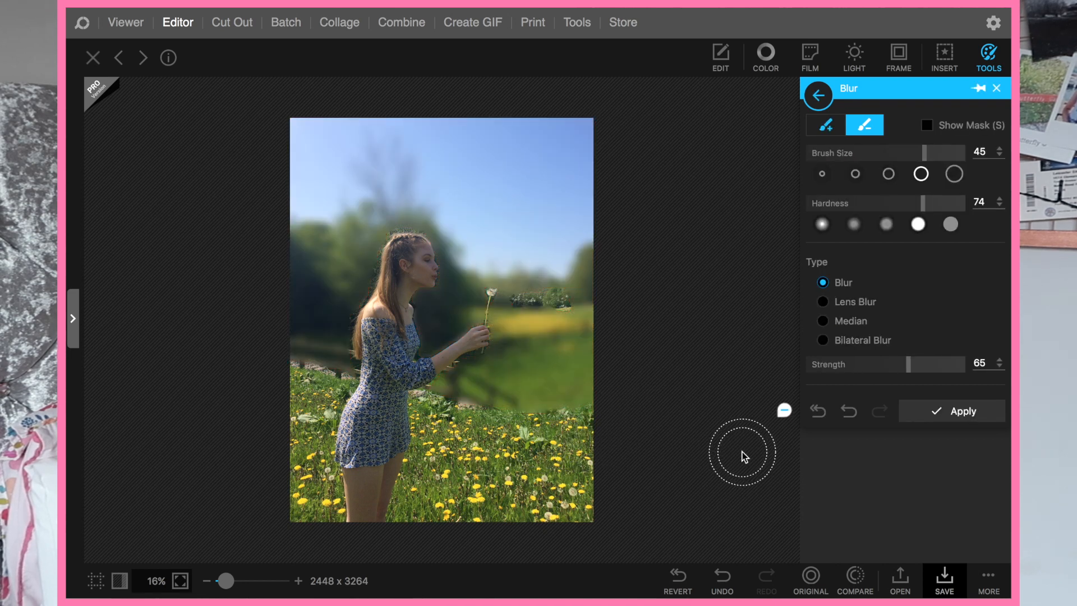
Add blur back to the field along the upper edge of the wooden fence with brush size 14
{"action": "mouse_move", "coordinate": [226, 581]}
{"action": "left_mouse_down"}
{"action": "mouse_move", "coordinate": [282, 583]}
{"action": "mouse_move", "coordinate": [236, 581]}
{"action": "left_mouse_up"}
{"action": "left_click_drag", "start_coordinate": [122, 543], "coordinate": [78, 525]}
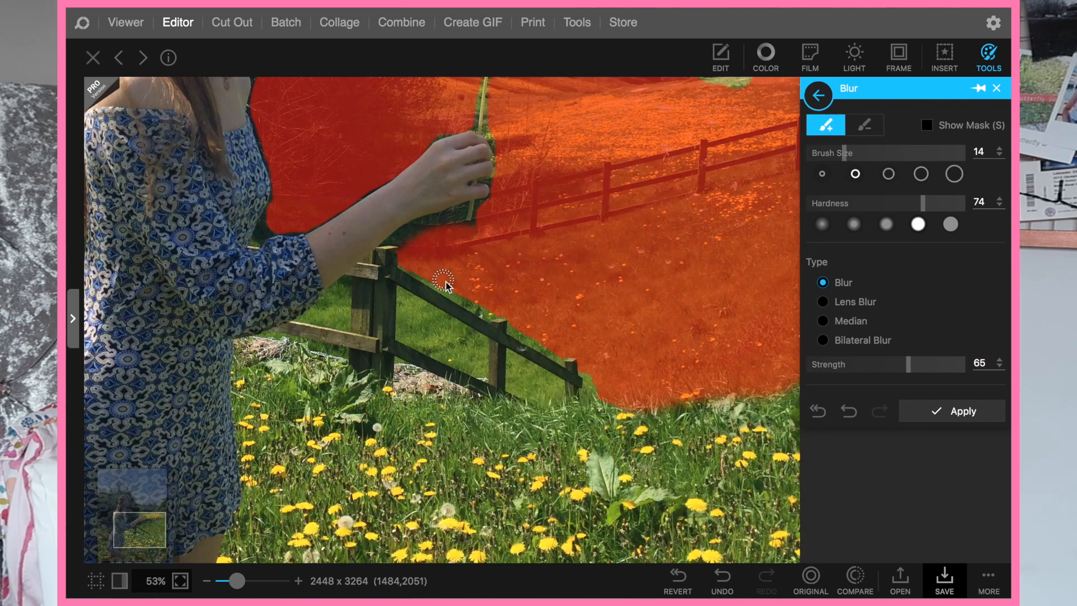
{"action": "left_click_drag", "start_coordinate": [446, 286], "coordinate": [449, 284]}
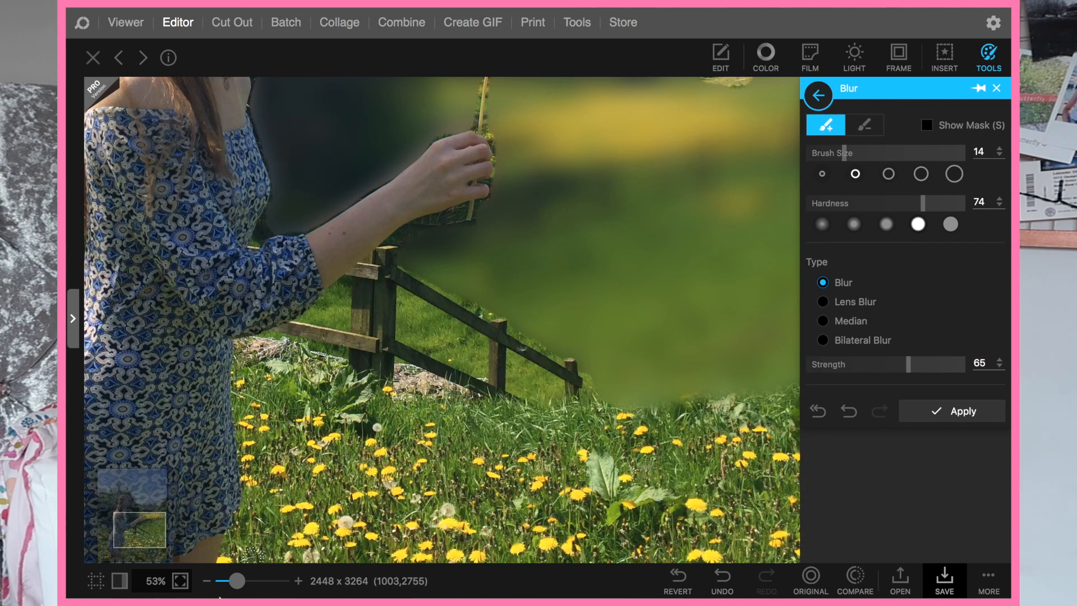
Blur the remaining field edge above the fence's sloping rail and the background in front of the woman's neck with brush size 14
{"action": "left_click", "coordinate": [248, 581]}
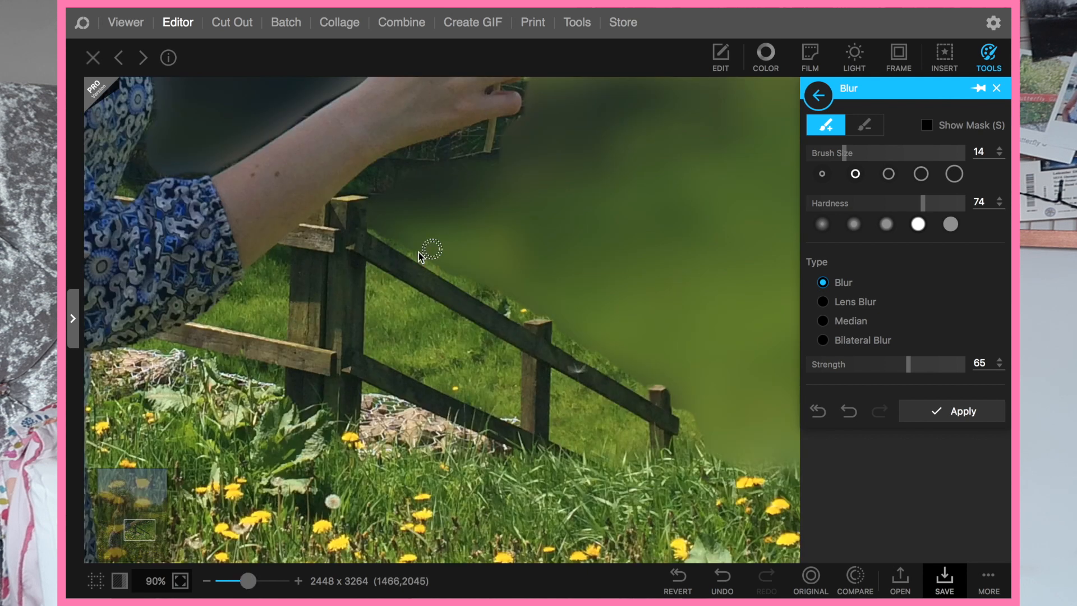
{"action": "left_click_drag", "start_coordinate": [377, 230], "coordinate": [518, 306]}
{"action": "mouse_move", "coordinate": [248, 580]}
{"action": "left_mouse_down"}
{"action": "mouse_move", "coordinate": [219, 585]}
{"action": "mouse_move", "coordinate": [242, 585]}
{"action": "mouse_move", "coordinate": [231, 585]}
{"action": "left_mouse_up"}
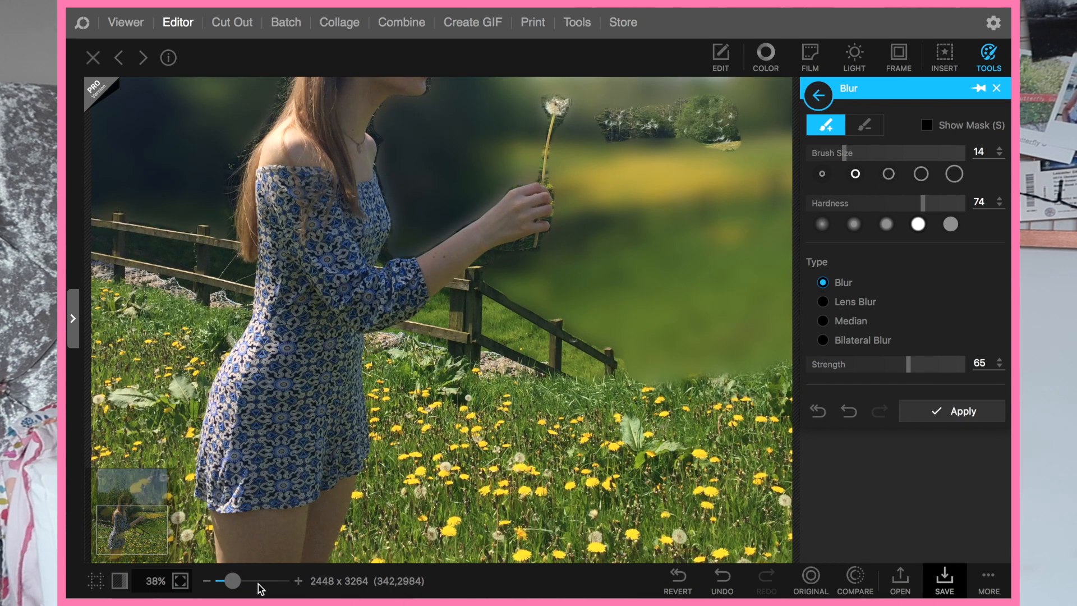
{"action": "left_click", "coordinate": [264, 583]}
{"action": "left_click_drag", "start_coordinate": [146, 529], "coordinate": [144, 519]}
{"action": "mouse_move", "coordinate": [493, 431]}
{"action": "left_mouse_down"}
{"action": "mouse_move", "coordinate": [421, 462]}
{"action": "mouse_move", "coordinate": [461, 431]}
{"action": "left_mouse_up"}
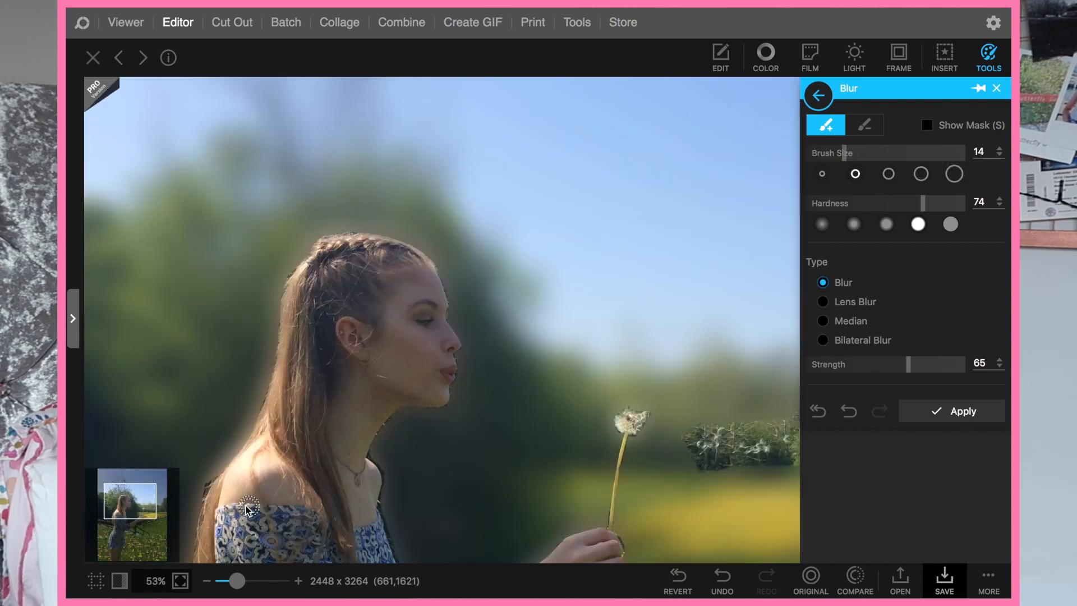
Blur the sharp trees around the first cluster of floating dandelion seeds, leaving the seeds unmasked, with brush size 14
{"action": "left_click", "coordinate": [253, 580]}
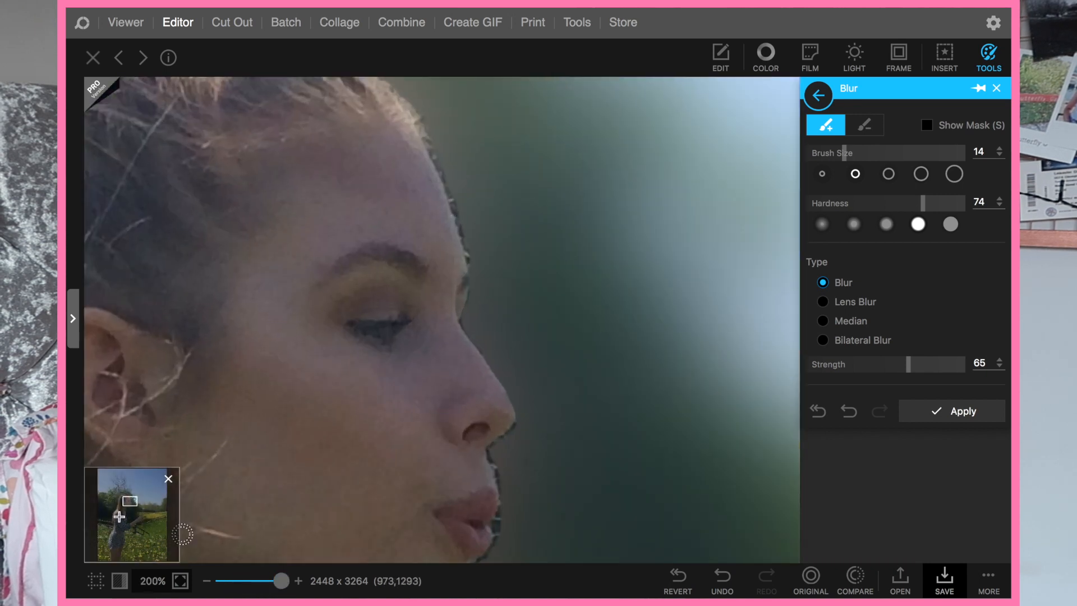
{"action": "left_click_drag", "start_coordinate": [129, 501], "coordinate": [153, 510]}
{"action": "mouse_move", "coordinate": [197, 391]}
{"action": "left_mouse_down"}
{"action": "mouse_move", "coordinate": [266, 382]}
{"action": "mouse_move", "coordinate": [205, 369]}
{"action": "mouse_move", "coordinate": [297, 378]}
{"action": "mouse_move", "coordinate": [214, 386]}
{"action": "mouse_move", "coordinate": [189, 369]}
{"action": "mouse_move", "coordinate": [184, 352]}
{"action": "mouse_move", "coordinate": [247, 317]}
{"action": "left_mouse_up"}
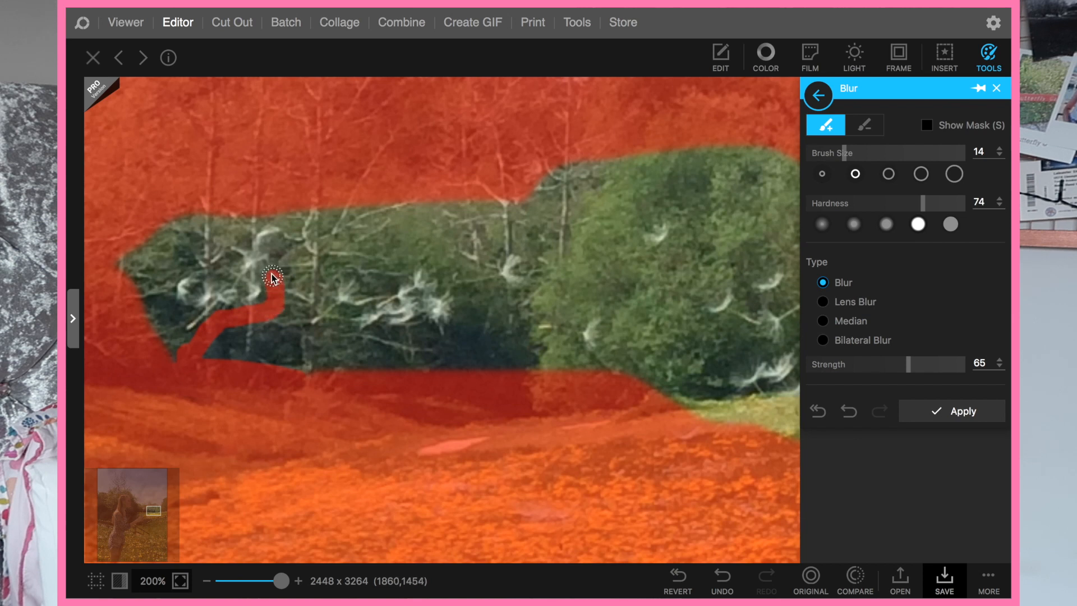
{"action": "left_click_drag", "start_coordinate": [276, 249], "coordinate": [275, 213]}
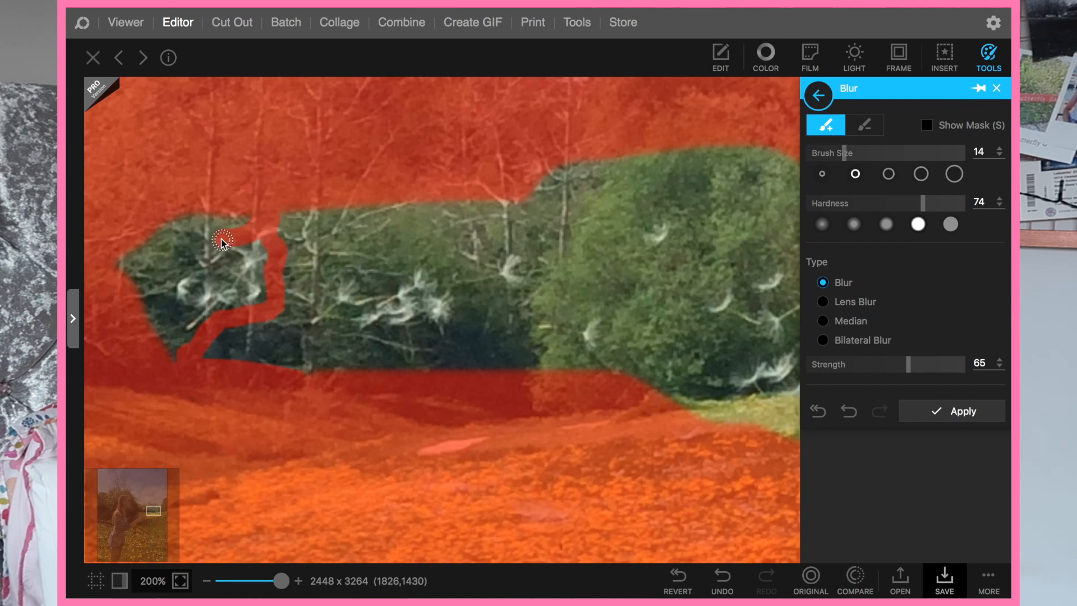
{"action": "left_click_drag", "start_coordinate": [200, 248], "coordinate": [177, 267]}
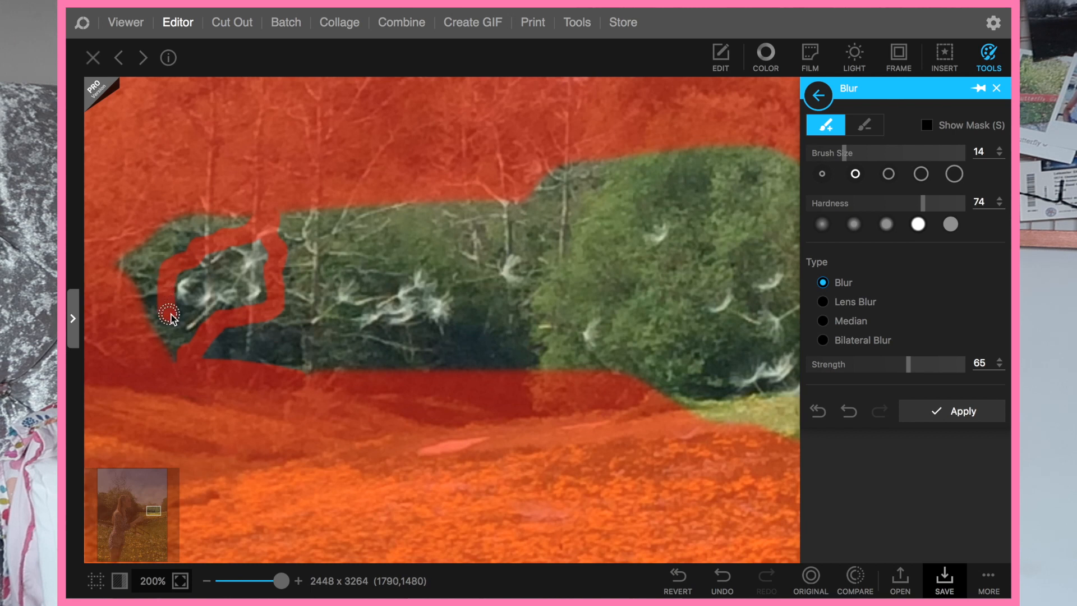
{"action": "mouse_move", "coordinate": [179, 317]}
{"action": "left_mouse_down"}
{"action": "mouse_move", "coordinate": [171, 359]}
{"action": "mouse_move", "coordinate": [150, 298]}
{"action": "left_mouse_up"}
{"action": "left_click_drag", "start_coordinate": [159, 233], "coordinate": [233, 143]}
{"action": "mouse_move", "coordinate": [234, 216]}
{"action": "left_mouse_down"}
{"action": "mouse_move", "coordinate": [151, 248]}
{"action": "mouse_move", "coordinate": [198, 230]}
{"action": "mouse_move", "coordinate": [178, 244]}
{"action": "left_mouse_up"}
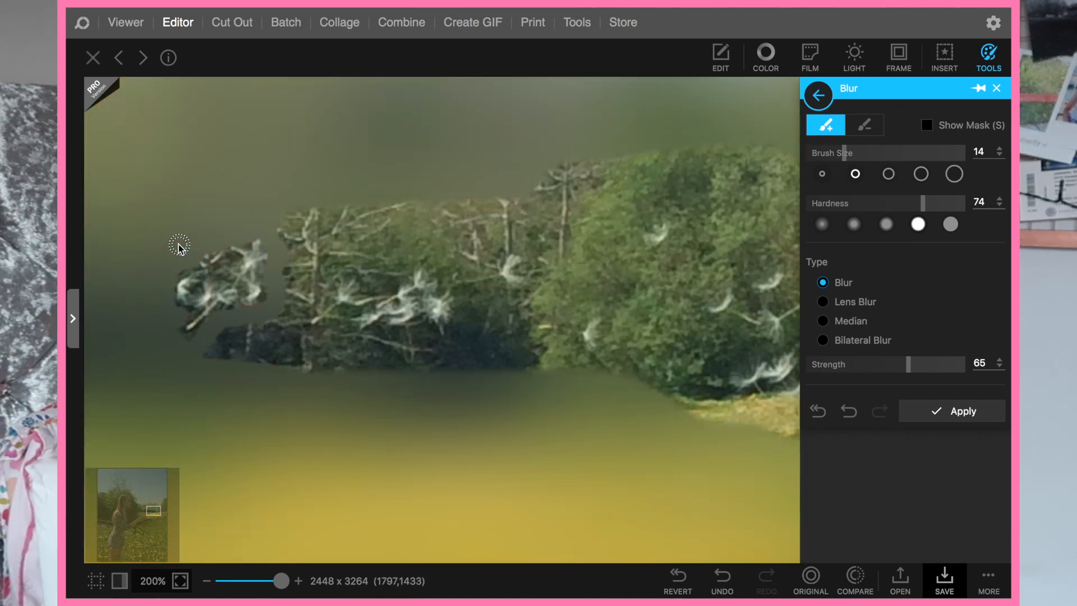
Blur the rest of the sharp tree strip around the other floating seed clusters, keeping the seeds unmasked
{"action": "mouse_move", "coordinate": [236, 339]}
{"action": "left_mouse_down"}
{"action": "mouse_move", "coordinate": [209, 352]}
{"action": "mouse_move", "coordinate": [225, 332]}
{"action": "mouse_move", "coordinate": [204, 344]}
{"action": "mouse_move", "coordinate": [258, 325]}
{"action": "mouse_move", "coordinate": [219, 349]}
{"action": "mouse_move", "coordinate": [229, 361]}
{"action": "mouse_move", "coordinate": [288, 361]}
{"action": "mouse_move", "coordinate": [250, 342]}
{"action": "mouse_move", "coordinate": [236, 351]}
{"action": "mouse_move", "coordinate": [276, 368]}
{"action": "mouse_move", "coordinate": [295, 339]}
{"action": "mouse_move", "coordinate": [326, 338]}
{"action": "mouse_move", "coordinate": [338, 320]}
{"action": "mouse_move", "coordinate": [373, 337]}
{"action": "mouse_move", "coordinate": [448, 336]}
{"action": "mouse_move", "coordinate": [460, 304]}
{"action": "mouse_move", "coordinate": [433, 266]}
{"action": "mouse_move", "coordinate": [399, 268]}
{"action": "mouse_move", "coordinate": [372, 285]}
{"action": "mouse_move", "coordinate": [360, 273]}
{"action": "mouse_move", "coordinate": [322, 276]}
{"action": "mouse_move", "coordinate": [299, 337]}
{"action": "mouse_move", "coordinate": [304, 191]}
{"action": "mouse_move", "coordinate": [286, 353]}
{"action": "mouse_move", "coordinate": [293, 187]}
{"action": "left_mouse_up"}
{"action": "mouse_move", "coordinate": [290, 363]}
{"action": "left_mouse_down"}
{"action": "mouse_move", "coordinate": [364, 379]}
{"action": "mouse_move", "coordinate": [349, 372]}
{"action": "mouse_move", "coordinate": [366, 359]}
{"action": "mouse_move", "coordinate": [264, 361]}
{"action": "mouse_move", "coordinate": [346, 353]}
{"action": "left_mouse_up"}
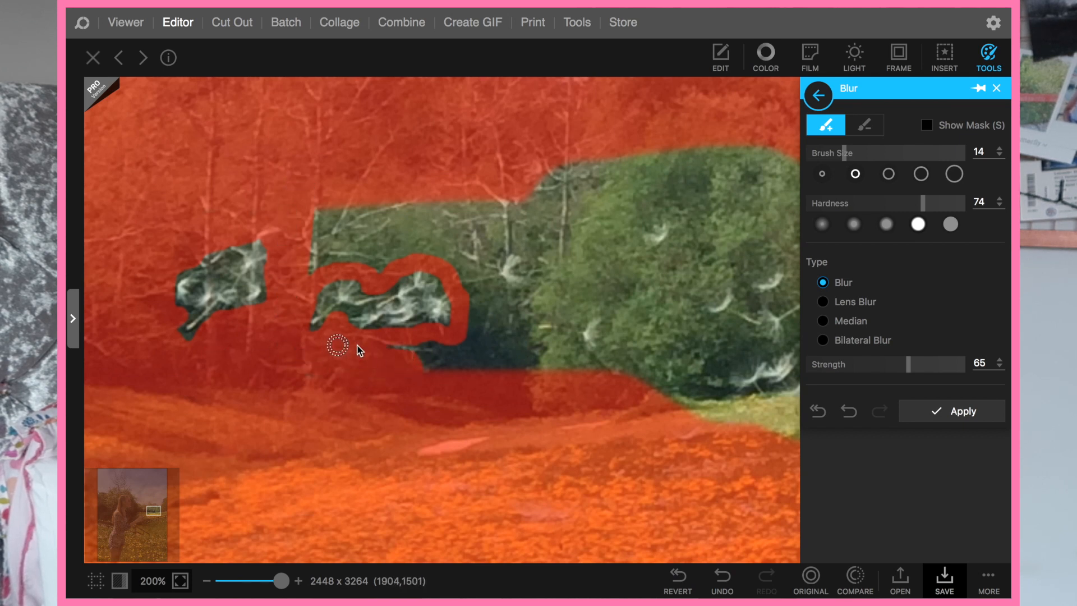
{"action": "mouse_move", "coordinate": [496, 352]}
{"action": "left_mouse_down"}
{"action": "mouse_move", "coordinate": [404, 351]}
{"action": "mouse_move", "coordinate": [372, 241]}
{"action": "mouse_move", "coordinate": [393, 221]}
{"action": "left_mouse_up"}
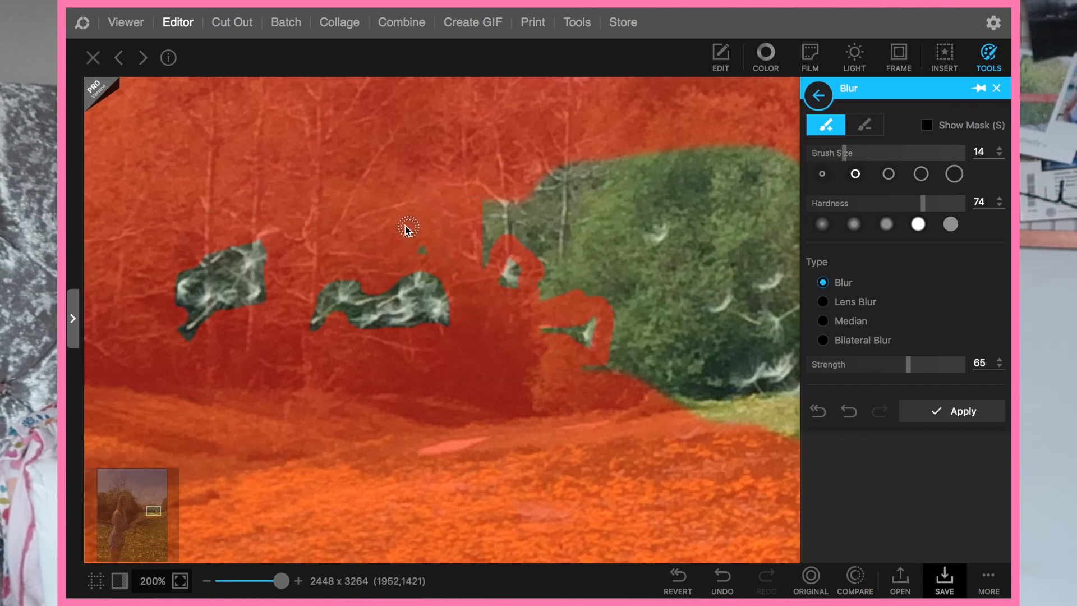
{"action": "mouse_move", "coordinate": [415, 259]}
{"action": "left_mouse_down"}
{"action": "mouse_move", "coordinate": [511, 221]}
{"action": "mouse_move", "coordinate": [486, 242]}
{"action": "left_mouse_up"}
{"action": "left_click_drag", "start_coordinate": [281, 580], "coordinate": [229, 580]}
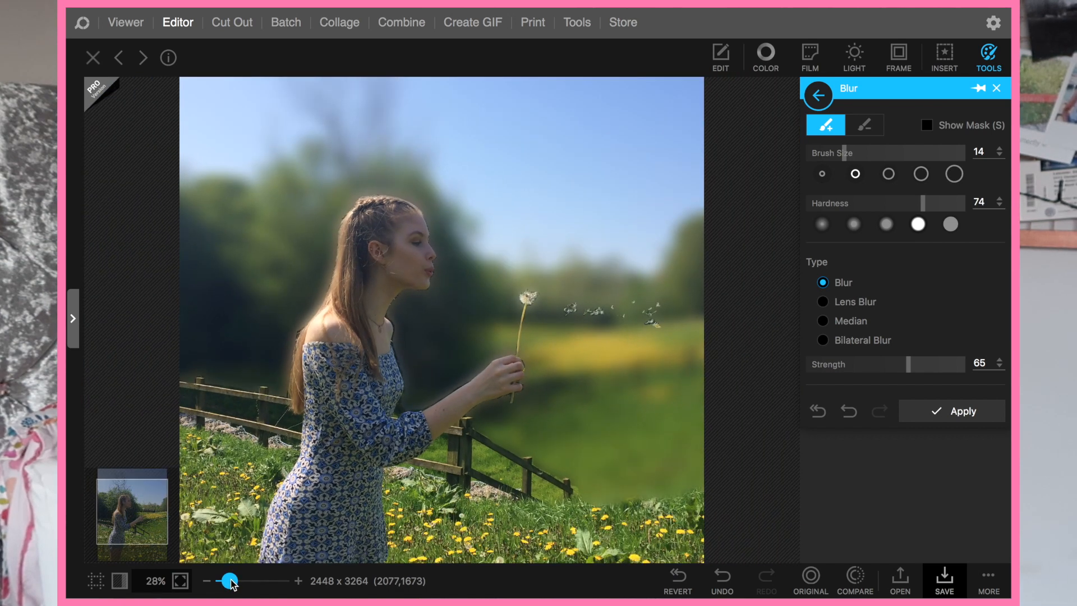
Lower the blur strength to 8, compare the photo with the original, and apply the blur
{"action": "left_click", "coordinate": [849, 365]}
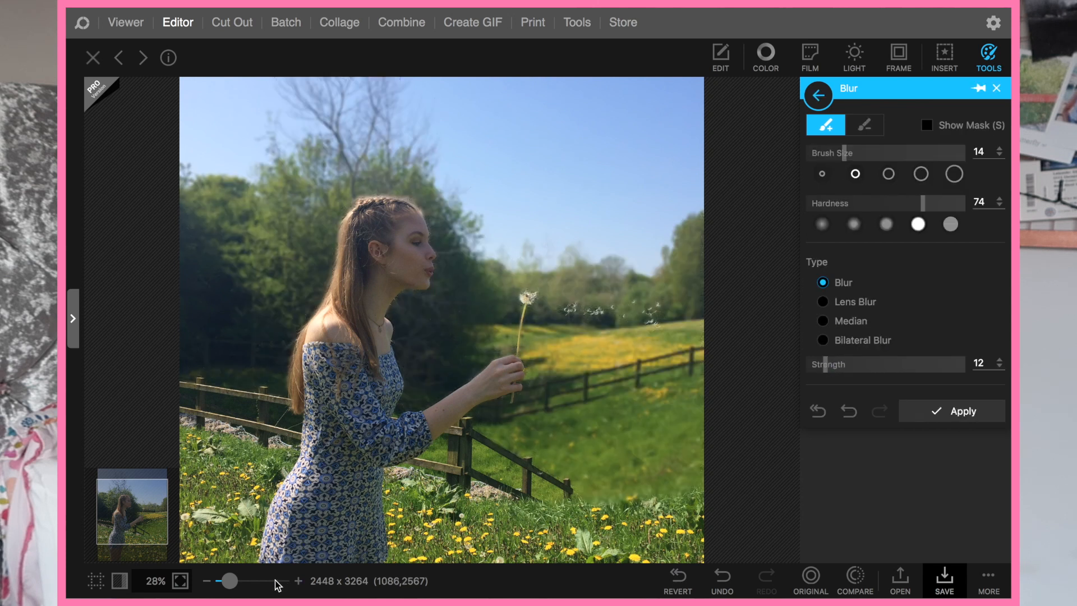
{"action": "left_click_drag", "start_coordinate": [229, 580], "coordinate": [228, 580]}
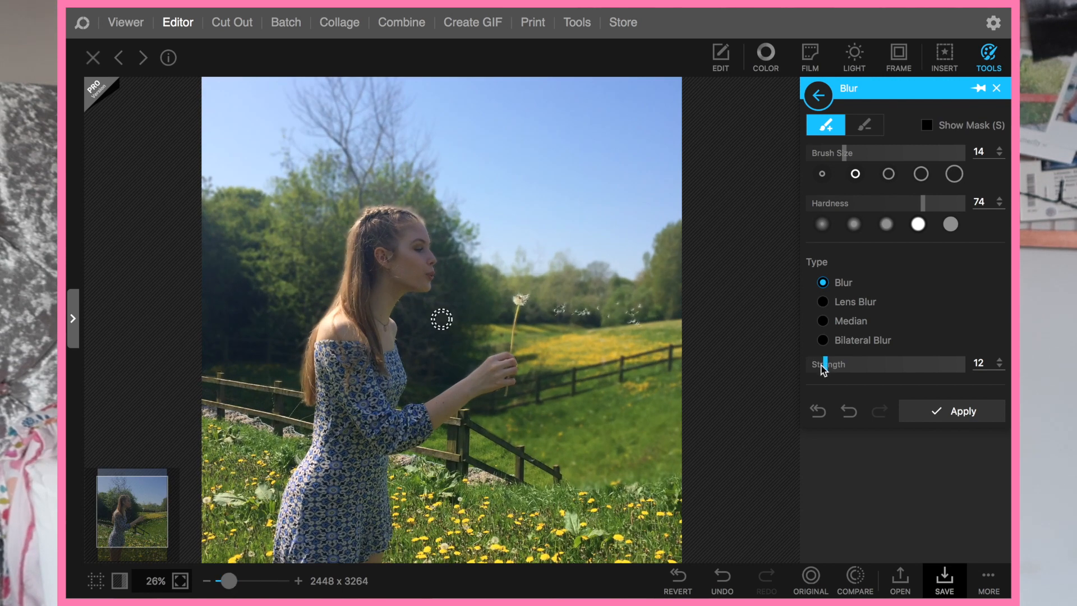
{"action": "left_click", "coordinate": [999, 367]}
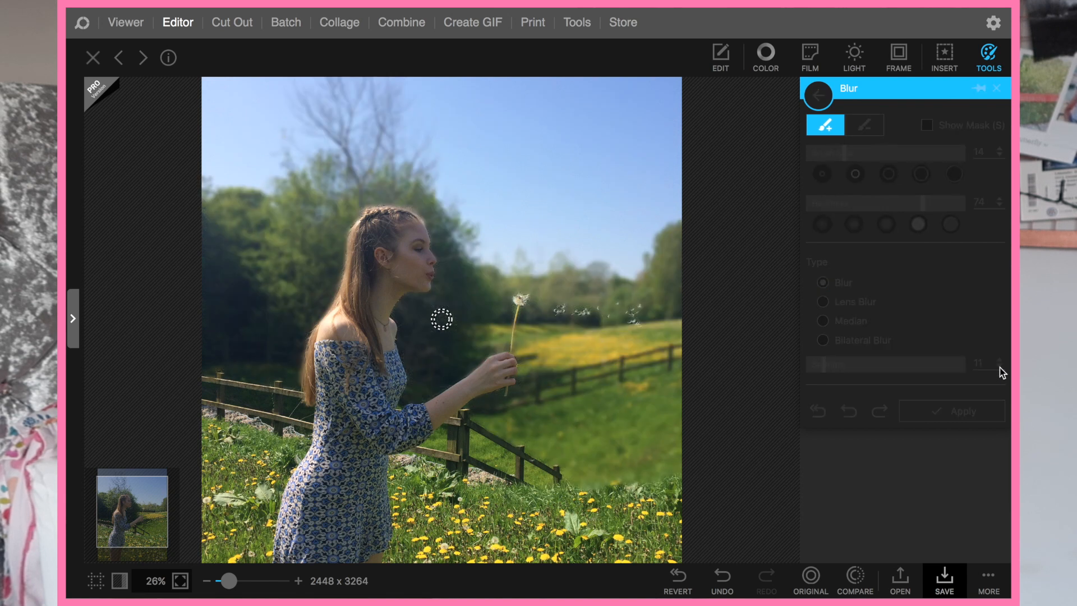
{"action": "left_click", "coordinate": [999, 367]}
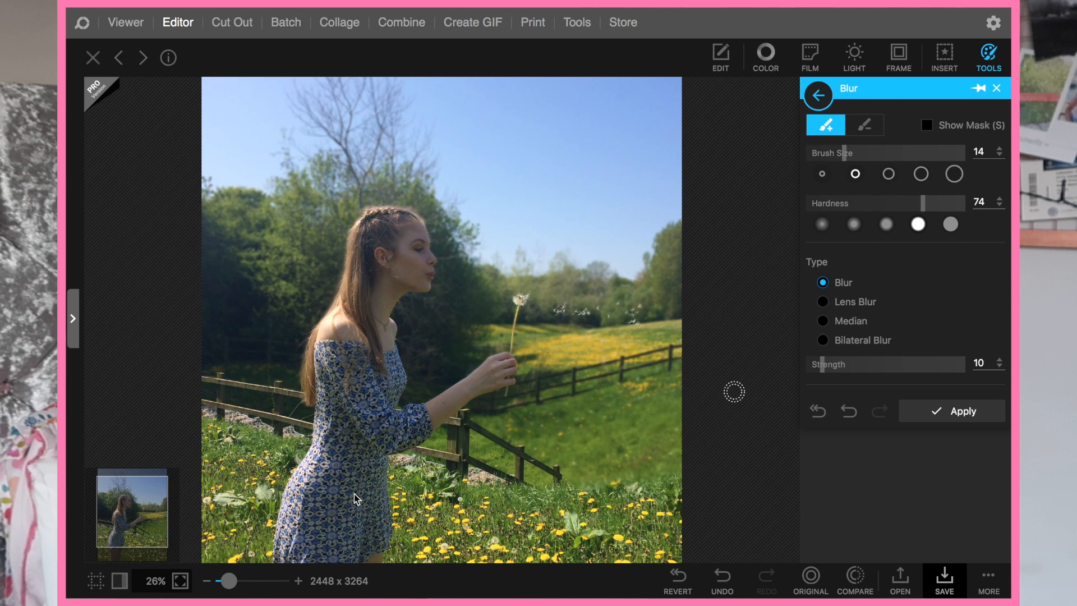
{"action": "left_click_drag", "start_coordinate": [228, 582], "coordinate": [224, 582]}
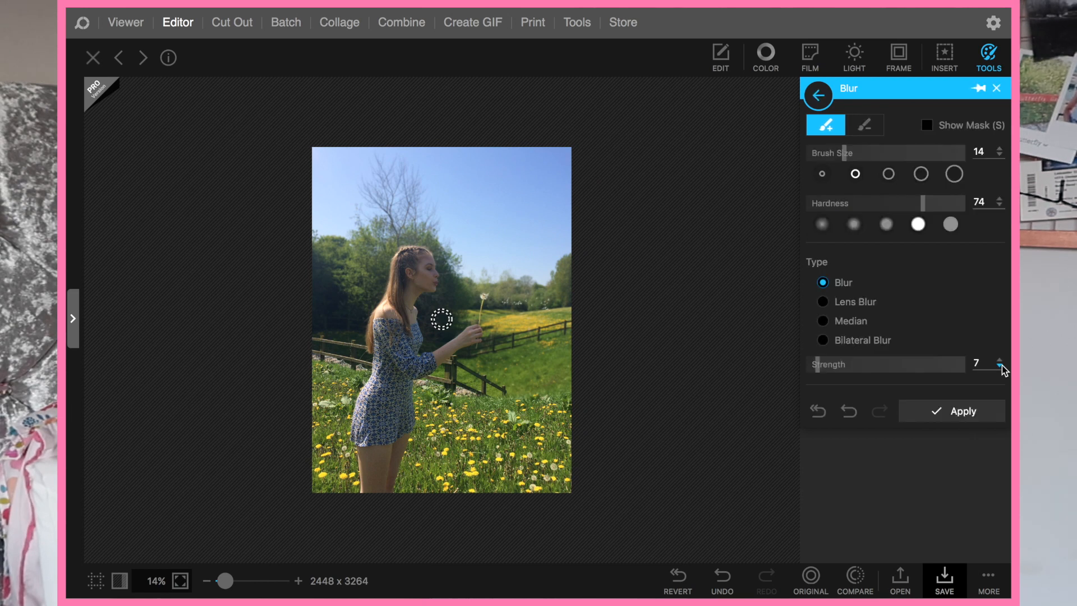
{"action": "left_click", "coordinate": [860, 585]}
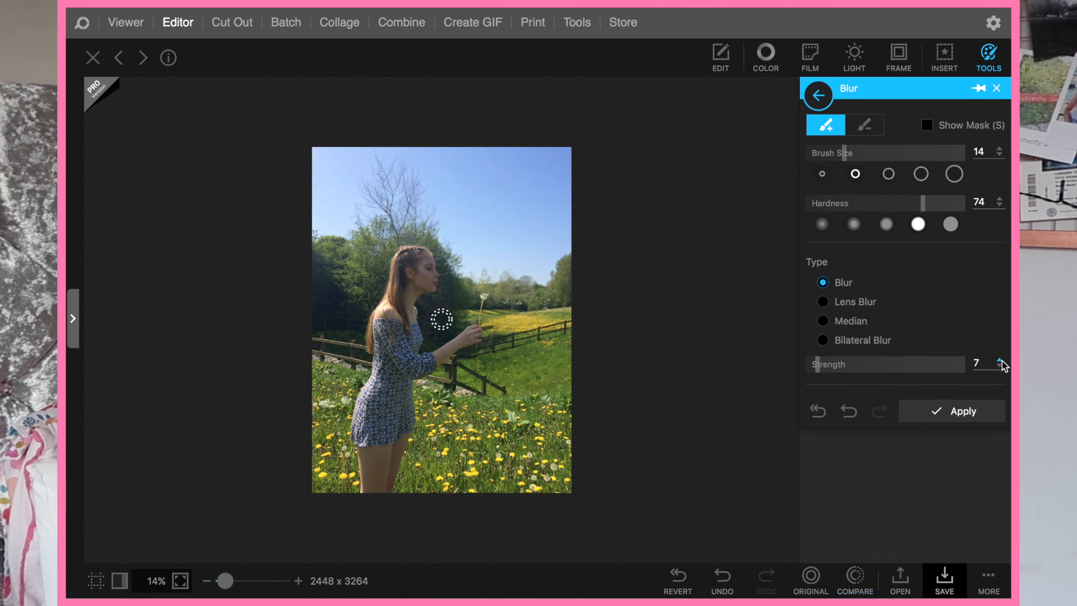
{"action": "left_click", "coordinate": [970, 414]}
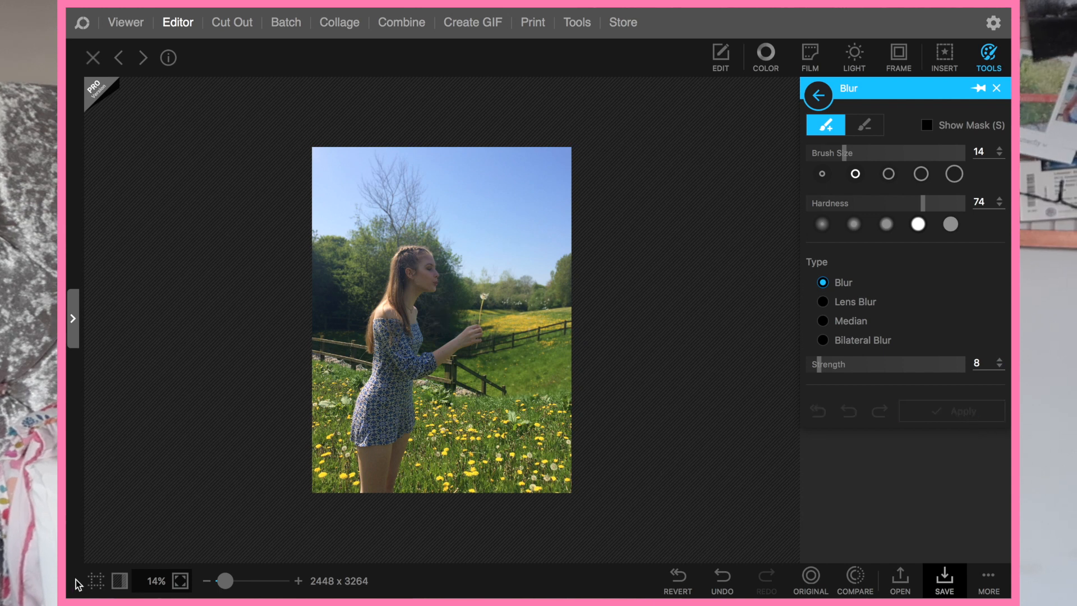
{"action": "mouse_move", "coordinate": [245, 584]}
{"action": "left_mouse_down"}
{"action": "mouse_move", "coordinate": [267, 590]}
{"action": "mouse_move", "coordinate": [233, 580]}
{"action": "left_mouse_up"}
{"action": "left_click_drag", "start_coordinate": [300, 394], "coordinate": [413, 284]}
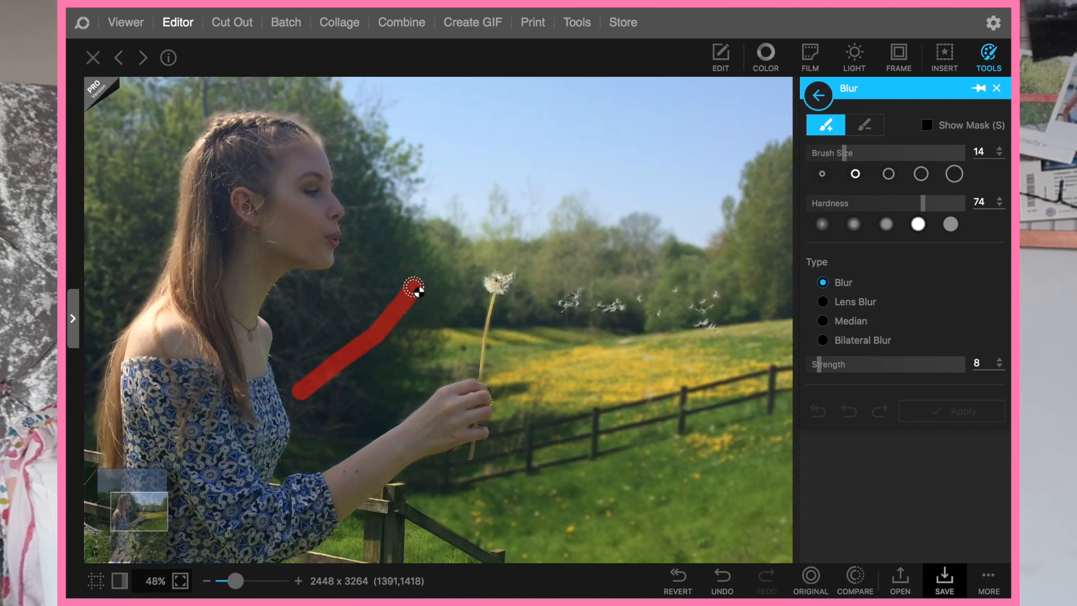
{"action": "left_click", "coordinate": [816, 96]}
Soften the skin on the woman's face and upper body using Soften Skin with brush size 26
{"action": "mouse_move", "coordinate": [148, 517]}
{"action": "left_mouse_down"}
{"action": "mouse_move", "coordinate": [135, 549]}
{"action": "mouse_move", "coordinate": [137, 521]}
{"action": "left_mouse_up"}
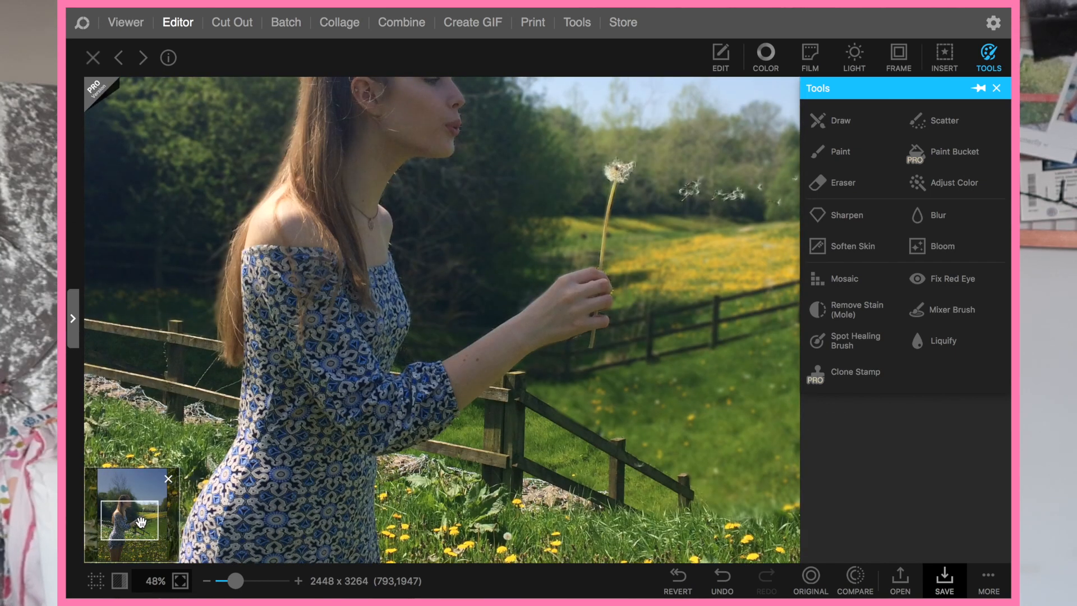
{"action": "mouse_move", "coordinate": [235, 580]}
{"action": "left_mouse_down"}
{"action": "mouse_move", "coordinate": [254, 594]}
{"action": "mouse_move", "coordinate": [236, 581]}
{"action": "left_mouse_up"}
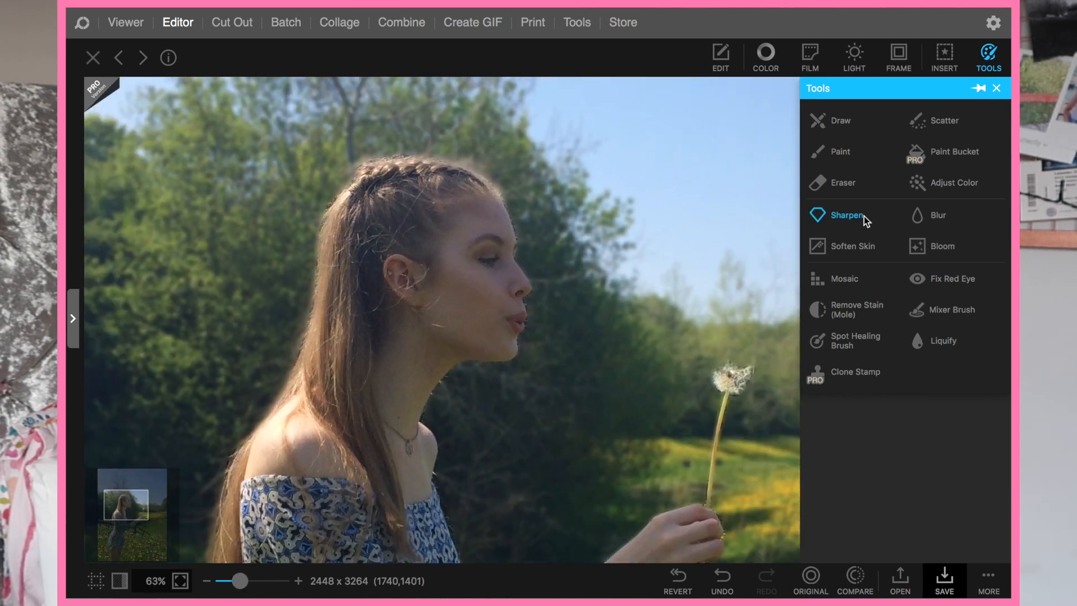
{"action": "left_click", "coordinate": [866, 247]}
{"action": "left_click", "coordinate": [877, 154]}
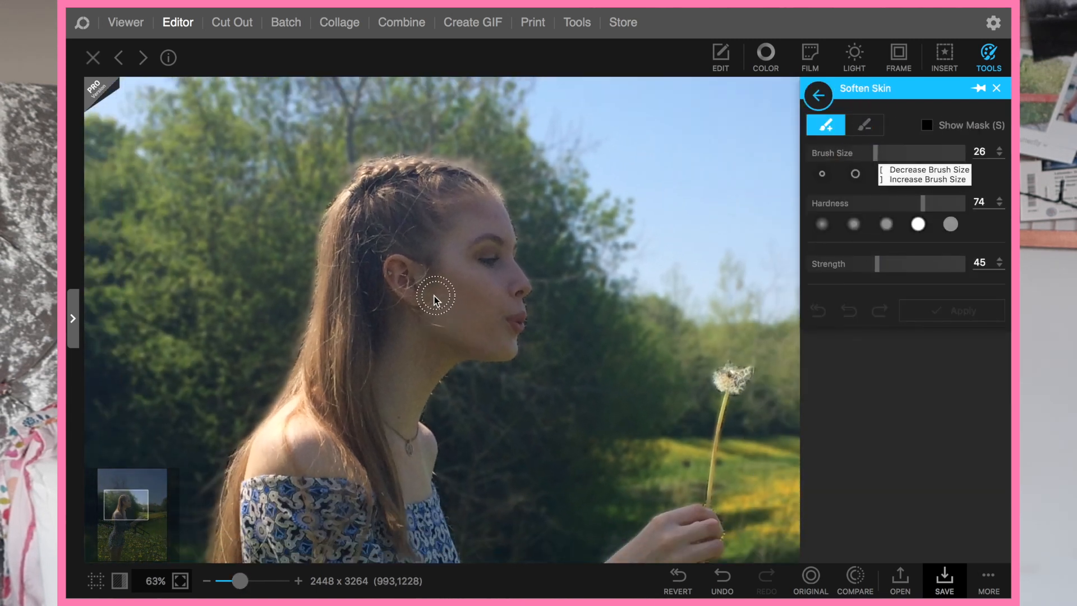
{"action": "mouse_move", "coordinate": [457, 279]}
{"action": "left_mouse_down"}
{"action": "mouse_move", "coordinate": [464, 332]}
{"action": "mouse_move", "coordinate": [487, 345]}
{"action": "mouse_move", "coordinate": [455, 275]}
{"action": "left_mouse_up"}
{"action": "mouse_move", "coordinate": [372, 474]}
{"action": "left_mouse_down"}
{"action": "mouse_move", "coordinate": [400, 247]}
{"action": "mouse_move", "coordinate": [345, 525]}
{"action": "mouse_move", "coordinate": [409, 246]}
{"action": "mouse_move", "coordinate": [391, 199]}
{"action": "mouse_move", "coordinate": [302, 445]}
{"action": "mouse_move", "coordinate": [361, 227]}
{"action": "mouse_move", "coordinate": [346, 255]}
{"action": "mouse_move", "coordinate": [342, 315]}
{"action": "mouse_move", "coordinate": [409, 125]}
{"action": "mouse_move", "coordinate": [441, 250]}
{"action": "mouse_move", "coordinate": [457, 165]}
{"action": "mouse_move", "coordinate": [405, 426]}
{"action": "mouse_move", "coordinate": [281, 472]}
{"action": "mouse_move", "coordinate": [430, 481]}
{"action": "mouse_move", "coordinate": [376, 576]}
{"action": "mouse_move", "coordinate": [417, 547]}
{"action": "left_mouse_up"}
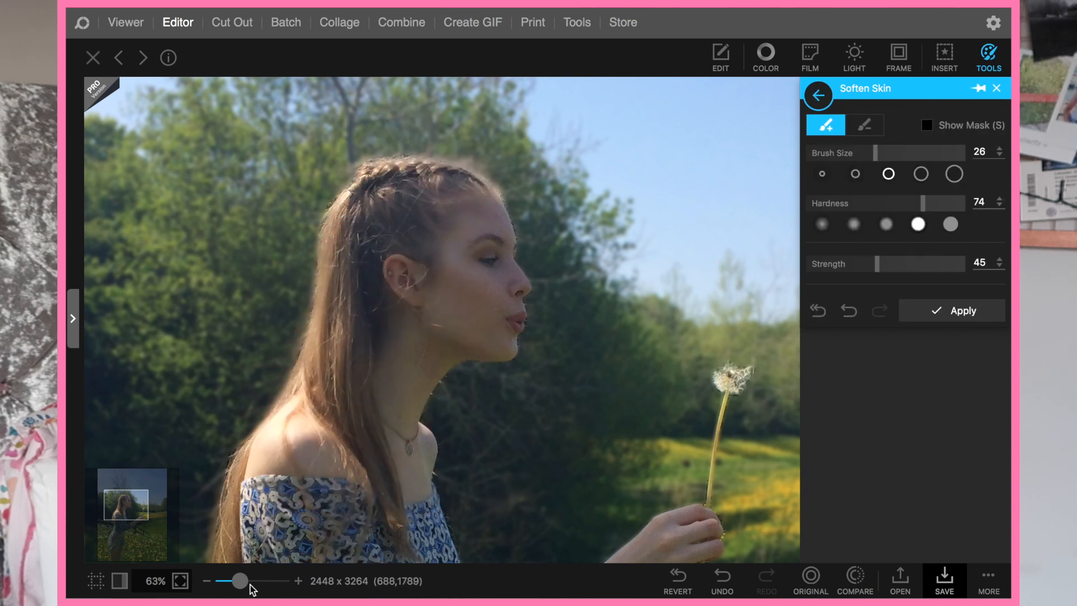
{"action": "left_click_drag", "start_coordinate": [240, 580], "coordinate": [229, 580]}
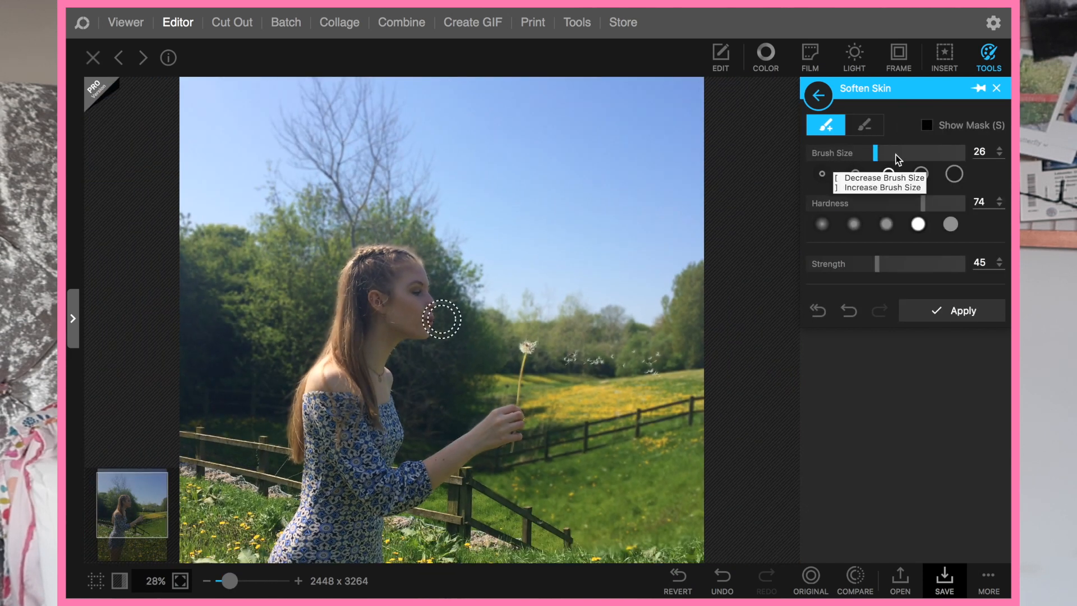
Soften more of the woman's skin with the brush size raised to 60
{"action": "left_click", "coordinate": [954, 173]}
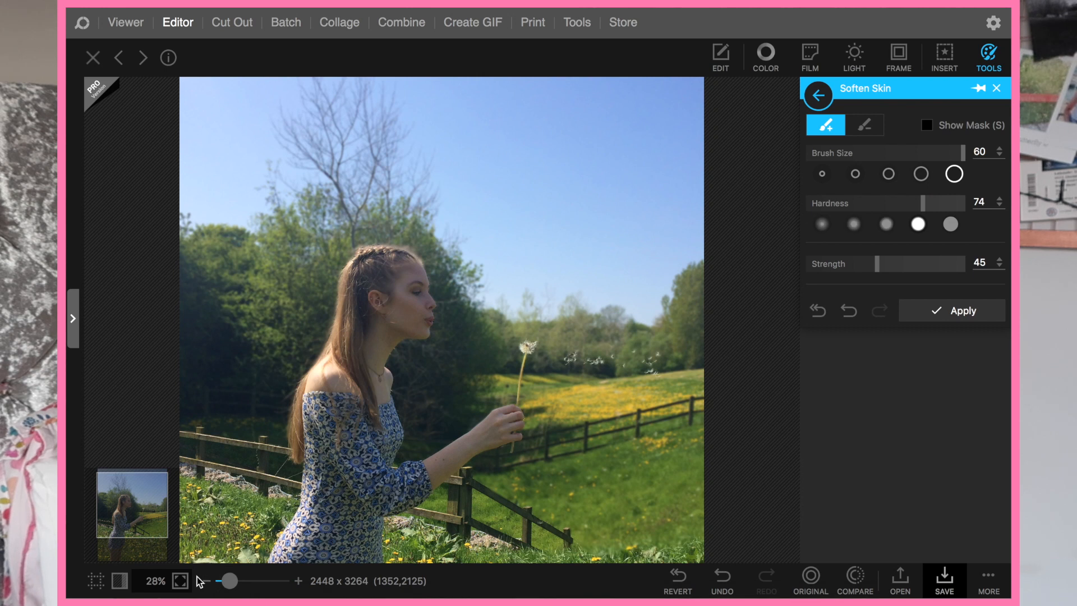
{"action": "left_click", "coordinate": [208, 580]}
{"action": "mouse_move", "coordinate": [442, 180]}
{"action": "left_mouse_down"}
{"action": "mouse_move", "coordinate": [383, 468]}
{"action": "mouse_move", "coordinate": [373, 403]}
{"action": "mouse_move", "coordinate": [466, 481]}
{"action": "mouse_move", "coordinate": [480, 228]}
{"action": "mouse_move", "coordinate": [524, 236]}
{"action": "mouse_move", "coordinate": [543, 464]}
{"action": "left_mouse_up"}
{"action": "left_click_drag", "start_coordinate": [258, 581], "coordinate": [228, 581]}
Test Soften Skin strengths 12, 77 and 11 on the enlarged face and settle on a strength of 26
{"action": "left_click_drag", "start_coordinate": [835, 263], "coordinate": [827, 264]}
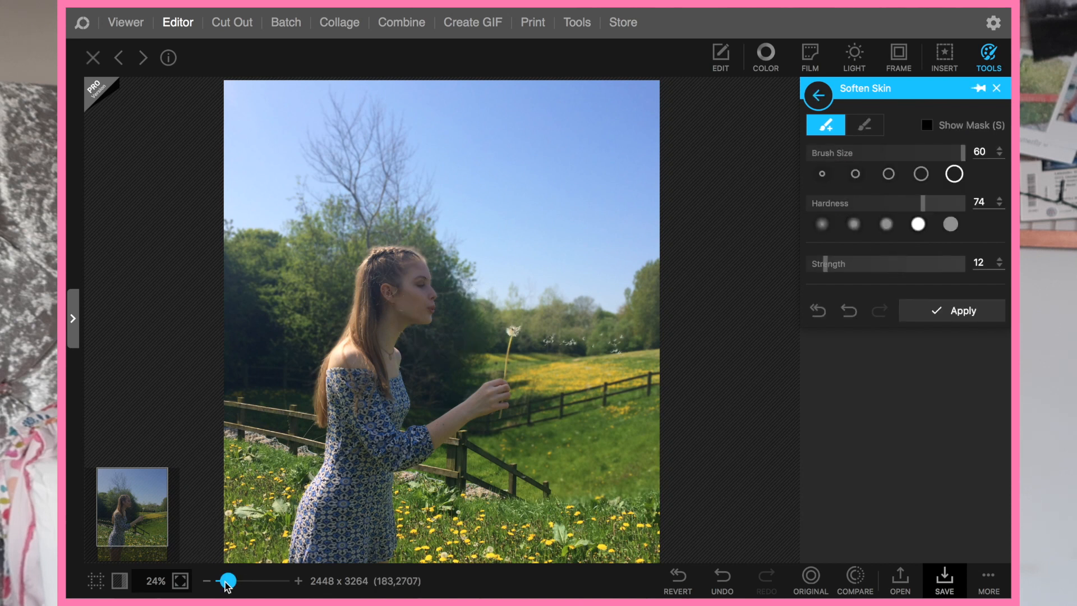
{"action": "left_click_drag", "start_coordinate": [227, 585], "coordinate": [281, 582]}
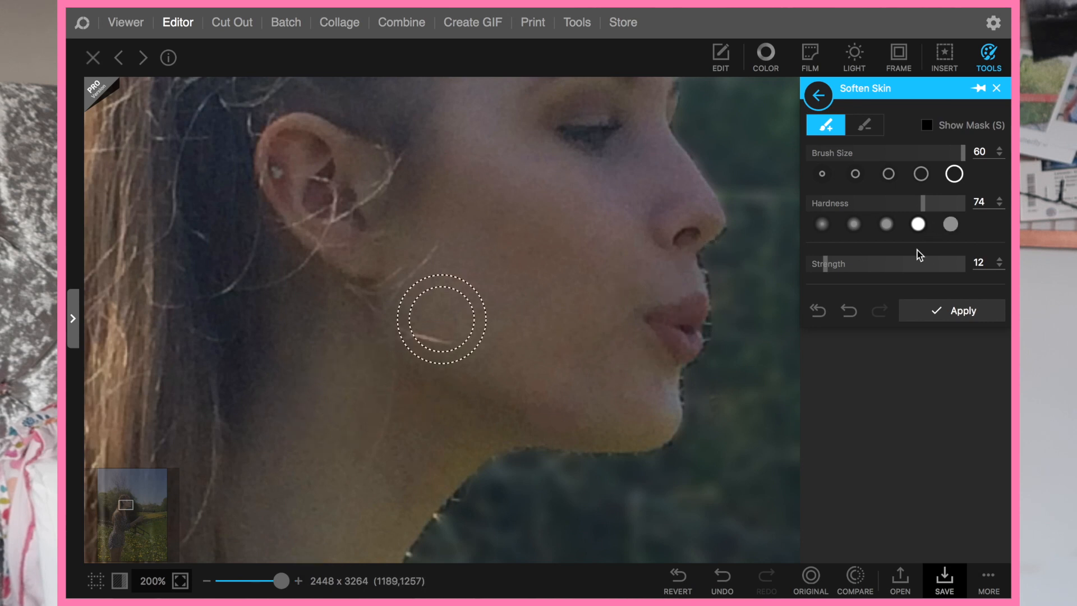
{"action": "left_click", "coordinate": [927, 268]}
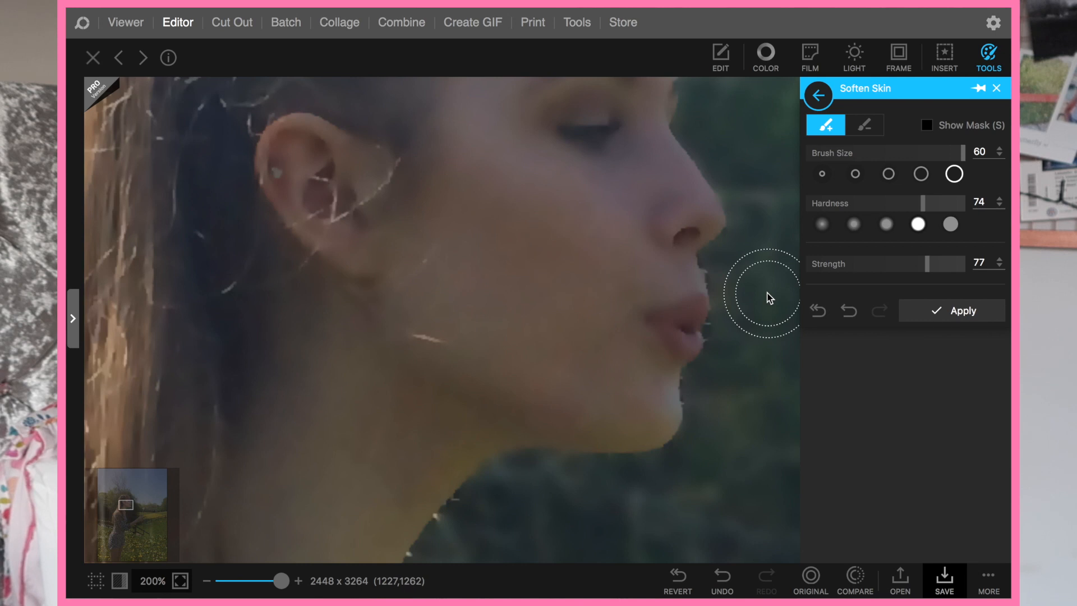
{"action": "left_click", "coordinate": [847, 264]}
{"action": "left_click", "coordinate": [823, 265]}
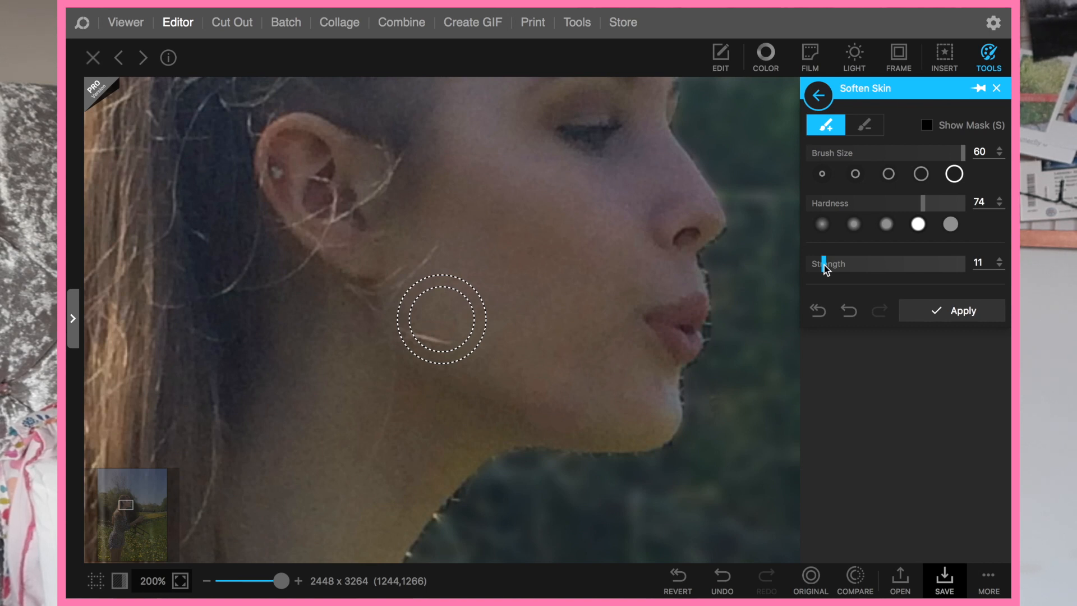
{"action": "left_click", "coordinate": [862, 583]}
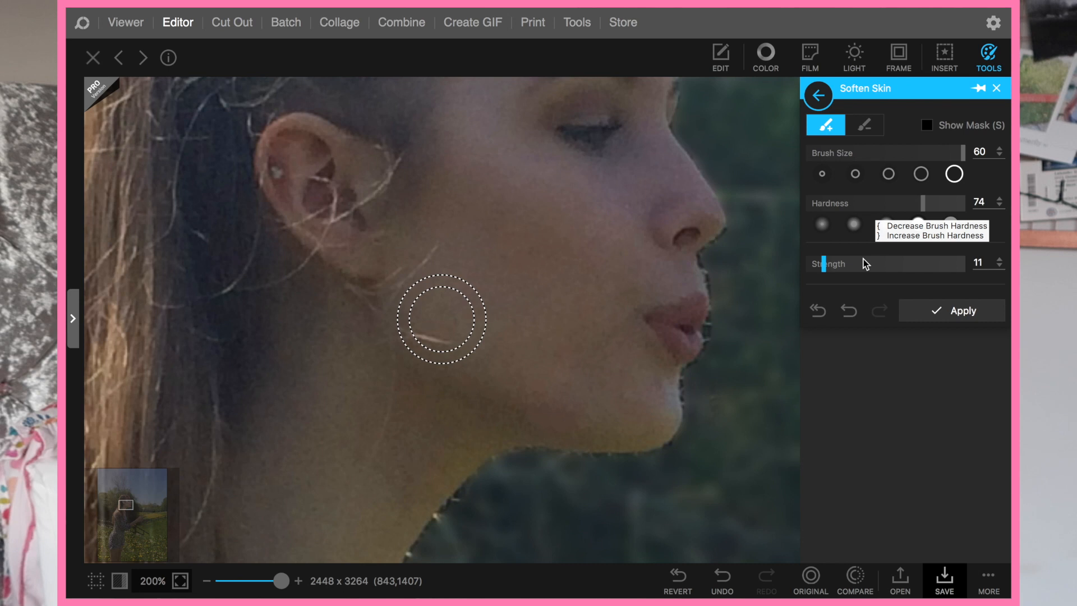
{"action": "left_click", "coordinate": [847, 263]}
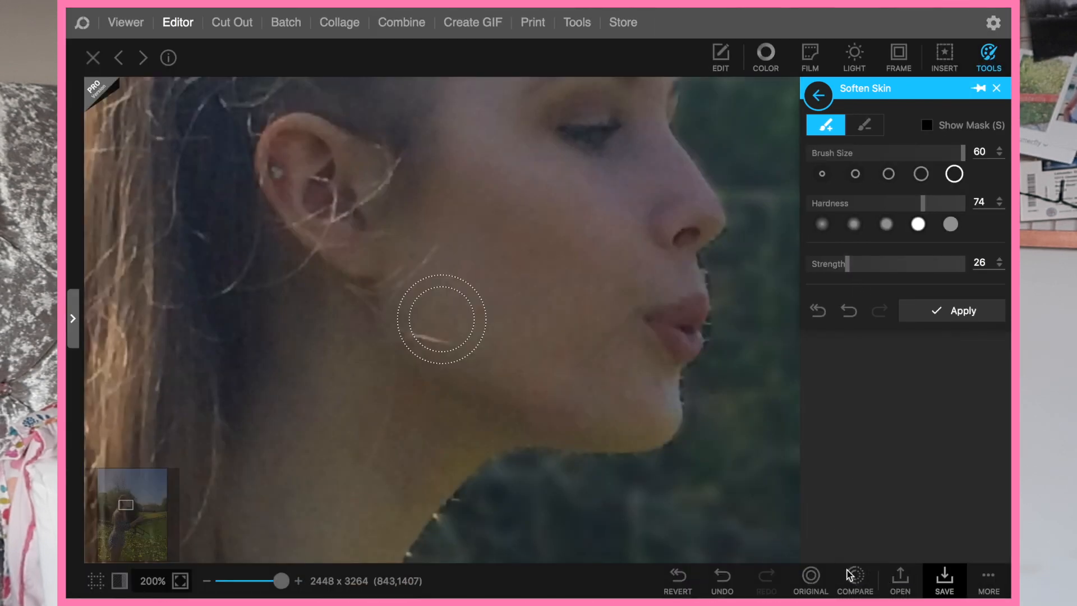
Compare the softened skin on the face with the original photo at close and wider zoom
{"action": "left_click", "coordinate": [849, 576]}
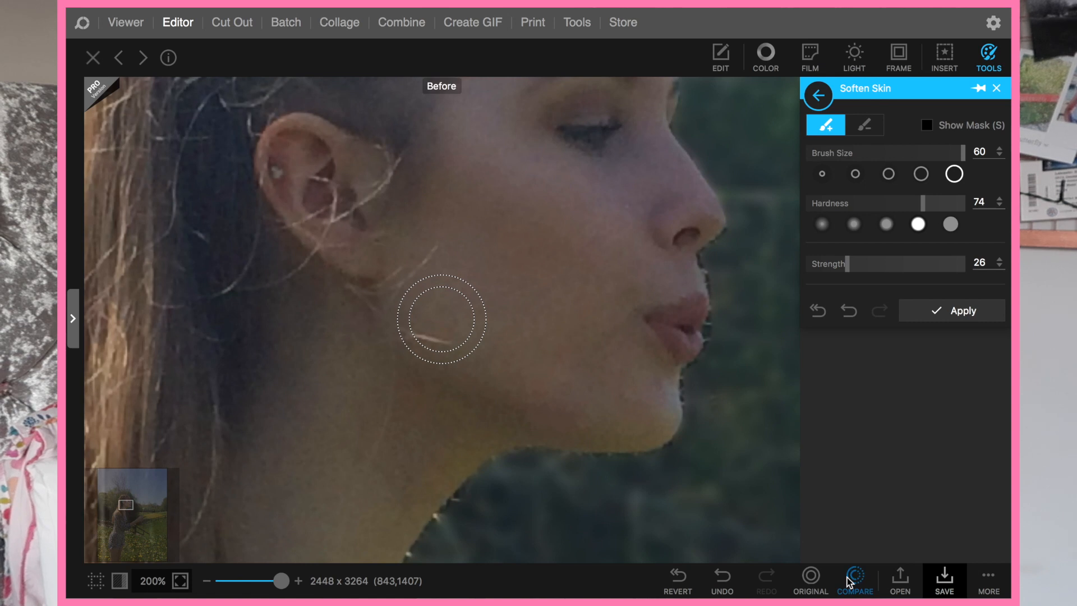
{"action": "left_click", "coordinate": [849, 578]}
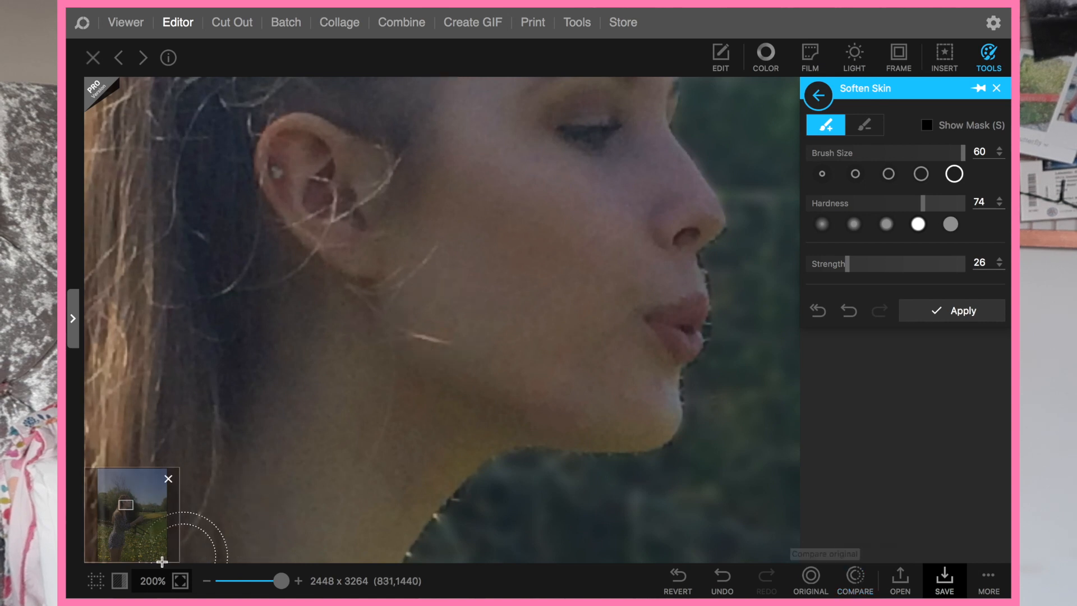
{"action": "left_click", "coordinate": [249, 579]}
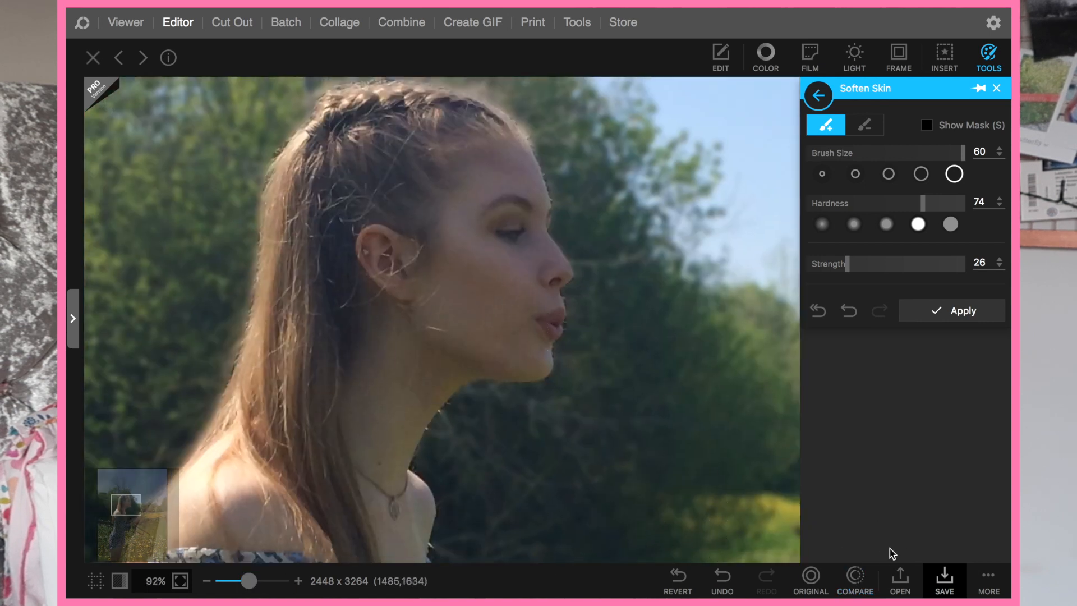
{"action": "left_click", "coordinate": [851, 584]}
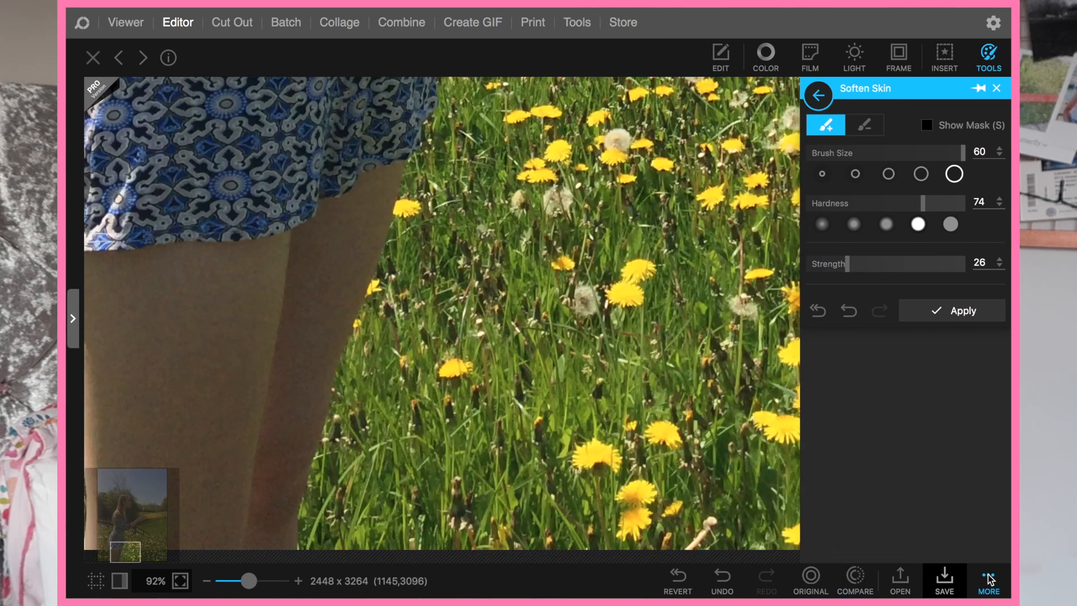
Apply the softened skin to the portrait and leave the Soften Skin tool
{"action": "left_click", "coordinate": [946, 312]}
{"action": "left_click", "coordinate": [232, 581]}
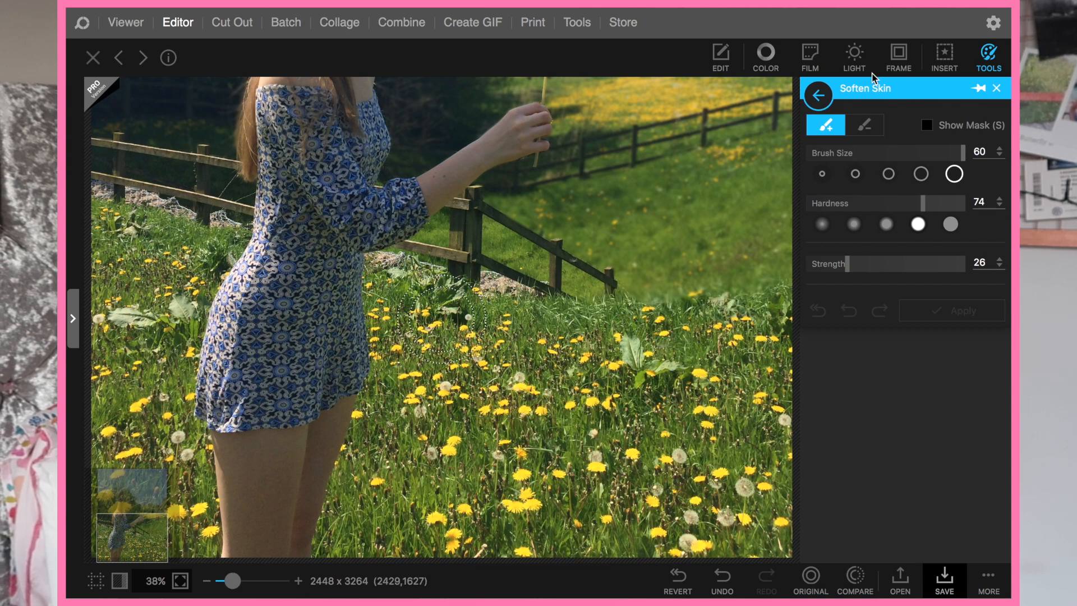
{"action": "left_click", "coordinate": [819, 96]}
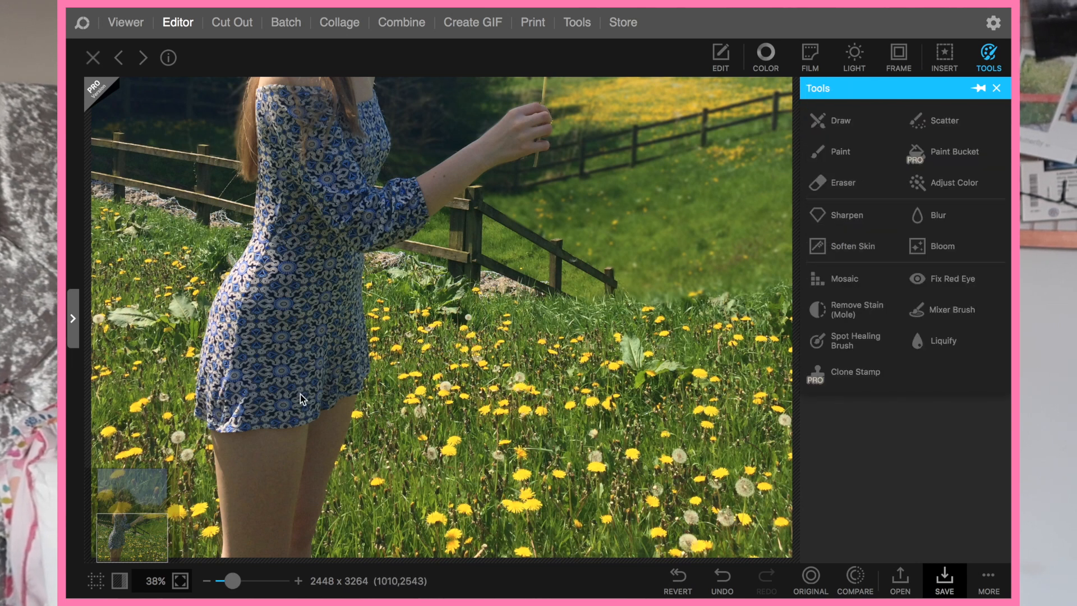
{"action": "left_click_drag", "start_coordinate": [127, 540], "coordinate": [127, 509]}
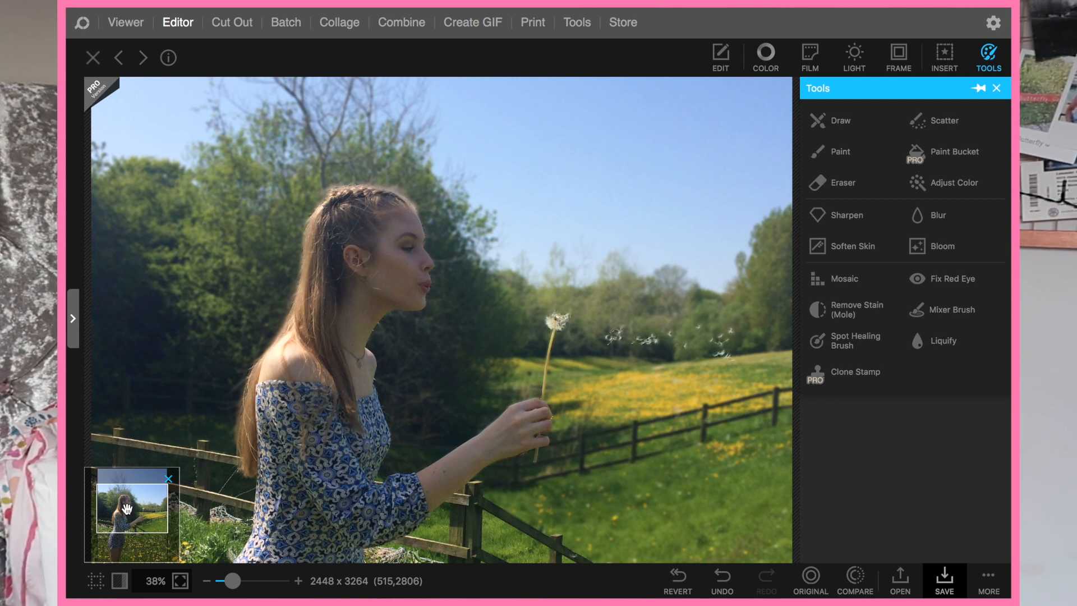
Try a Bloom effect on the whole portrait with blur 13 and level 39
{"action": "left_click", "coordinate": [946, 248]}
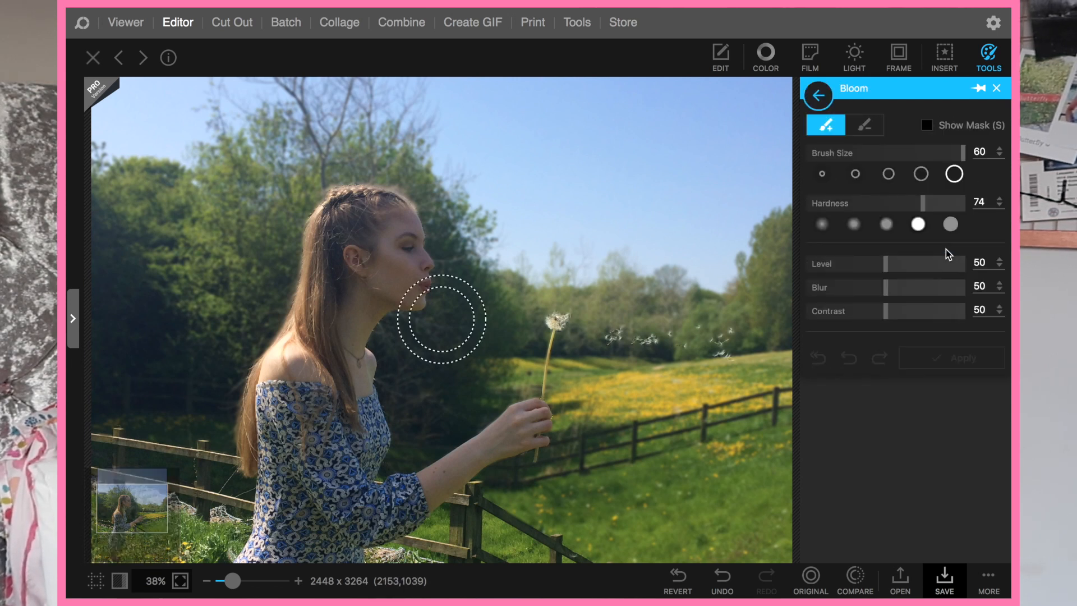
{"action": "left_click", "coordinate": [818, 95]}
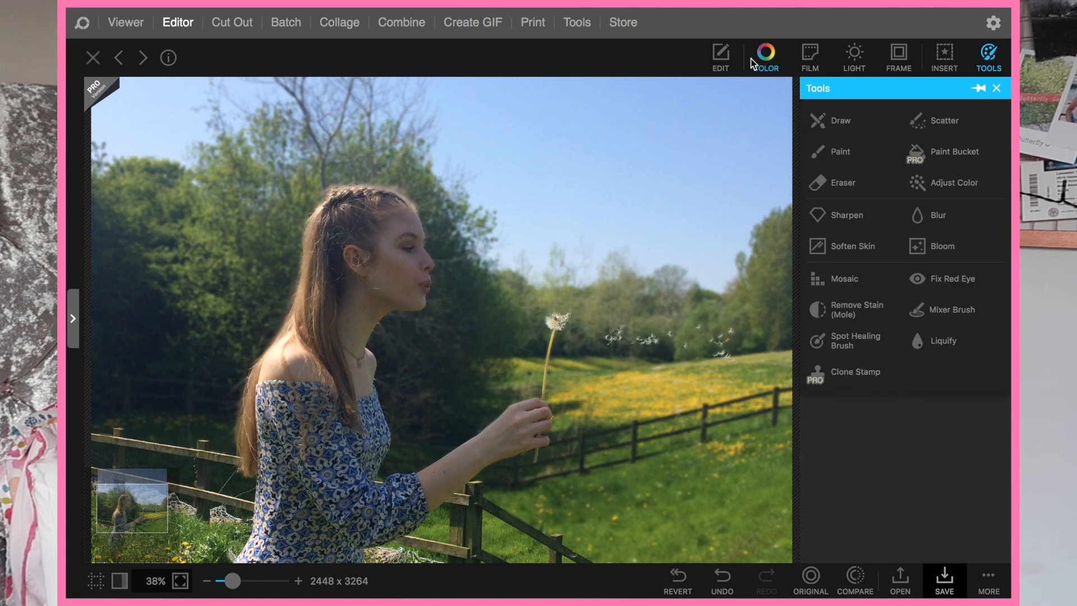
{"action": "left_click", "coordinate": [751, 63]}
{"action": "left_click", "coordinate": [721, 55]}
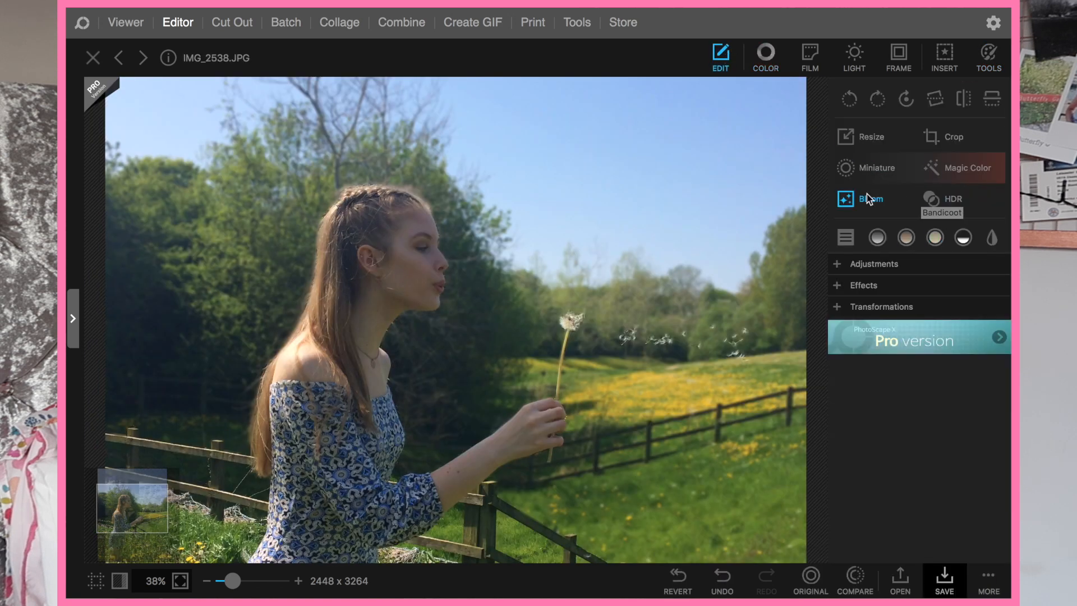
{"action": "left_click", "coordinate": [867, 199]}
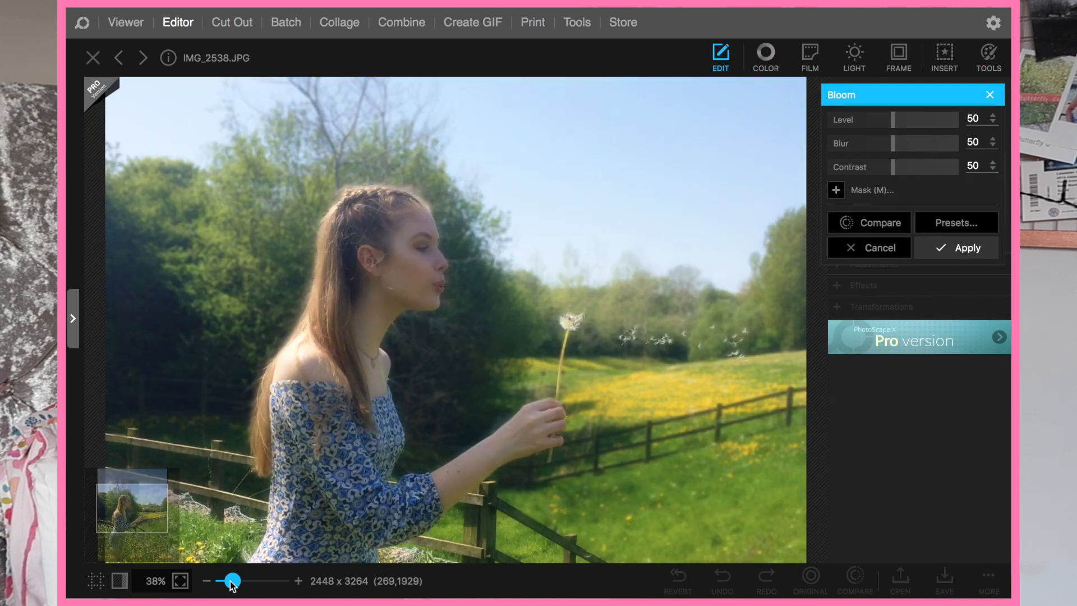
{"action": "left_click_drag", "start_coordinate": [232, 583], "coordinate": [224, 582]}
{"action": "left_click", "coordinate": [846, 142]}
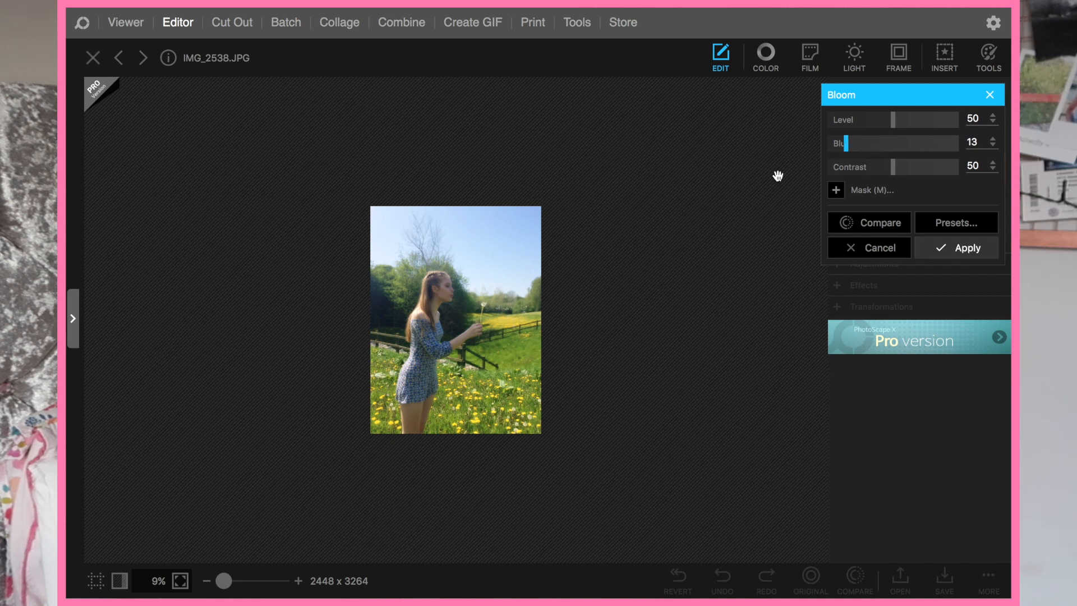
{"action": "left_click", "coordinate": [240, 582]}
{"action": "left_click_drag", "start_coordinate": [253, 580], "coordinate": [230, 584]}
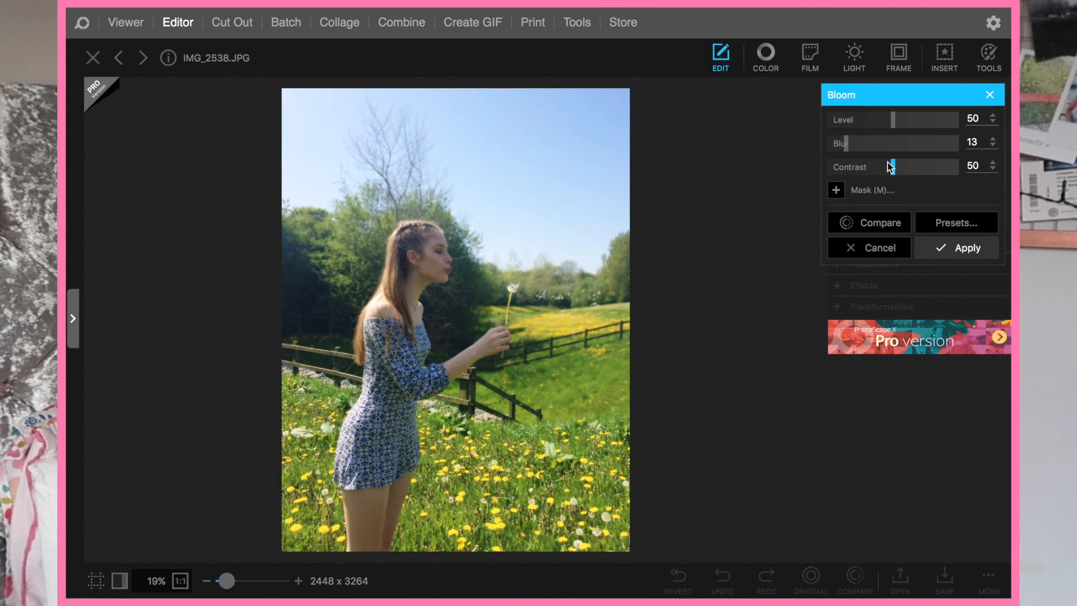
{"action": "left_click", "coordinate": [863, 125]}
{"action": "left_click", "coordinate": [887, 227]}
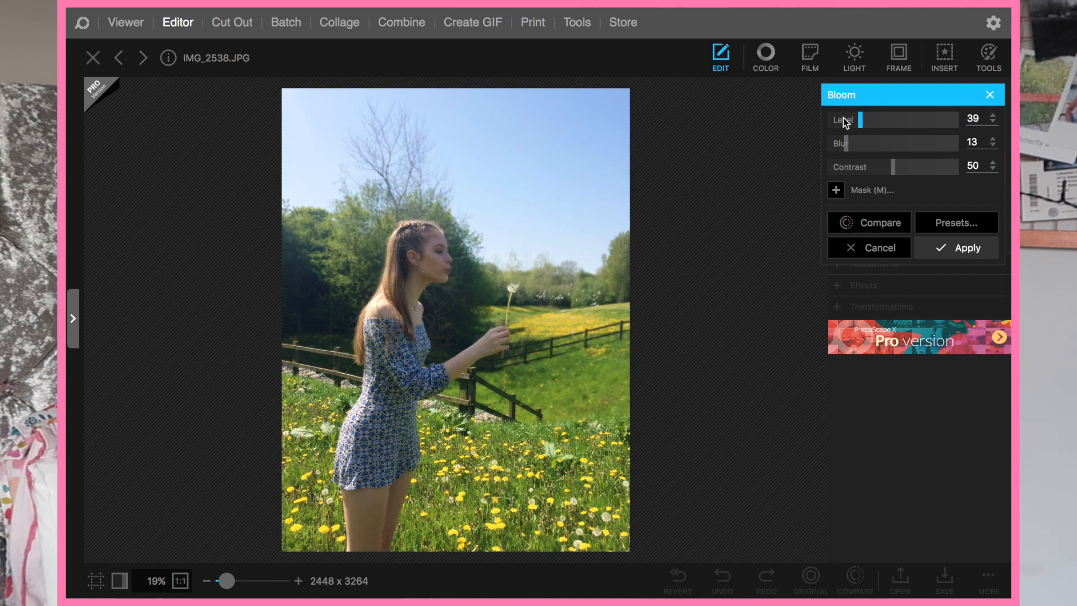
Test the Bloom effect with contrast 100 and 74, blur 0 and level 30, compare it, and cancel the effect
{"action": "left_click_drag", "start_coordinate": [892, 174], "coordinate": [783, 167]}
{"action": "left_click_drag", "start_coordinate": [848, 175], "coordinate": [958, 168]}
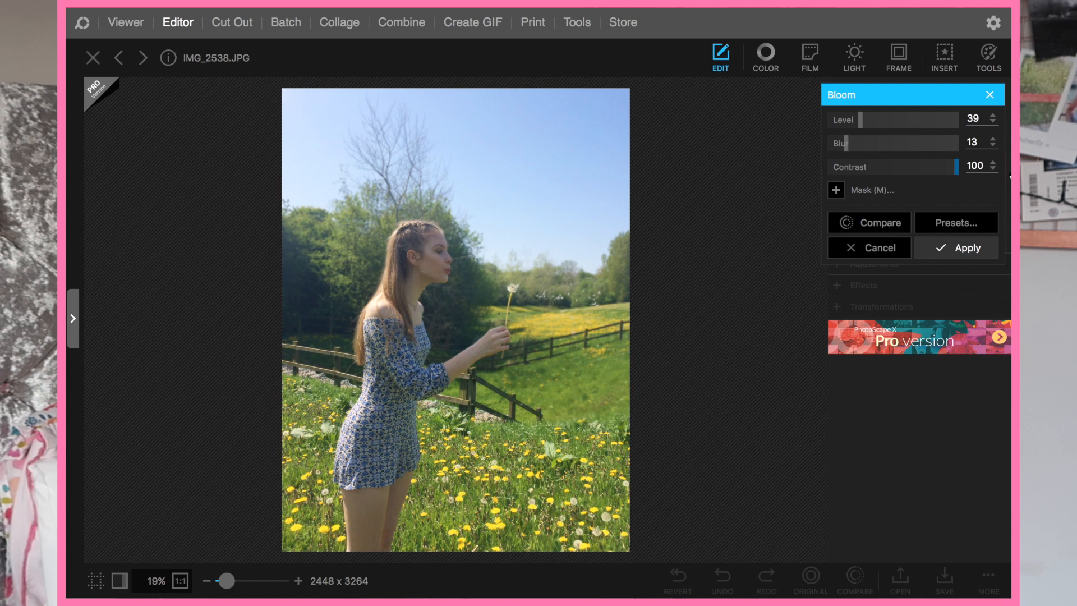
{"action": "left_click_drag", "start_coordinate": [845, 144], "coordinate": [804, 151]}
{"action": "left_click_drag", "start_coordinate": [917, 167], "coordinate": [925, 173]}
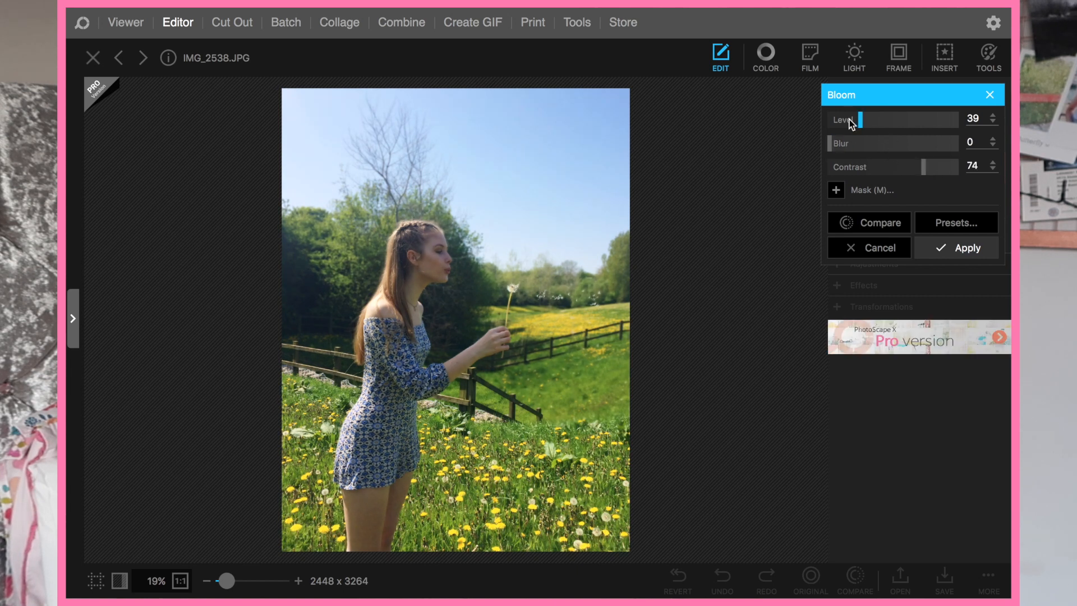
{"action": "mouse_move", "coordinate": [863, 119]}
{"action": "left_mouse_down"}
{"action": "mouse_move", "coordinate": [980, 125]}
{"action": "mouse_move", "coordinate": [867, 120]}
{"action": "left_mouse_up"}
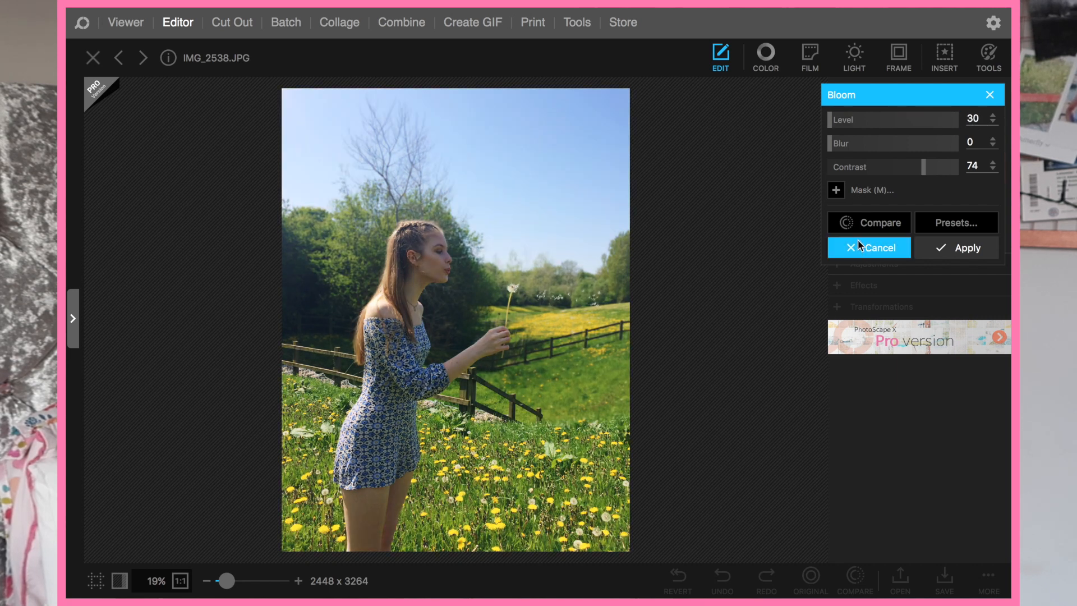
{"action": "left_click", "coordinate": [859, 227]}
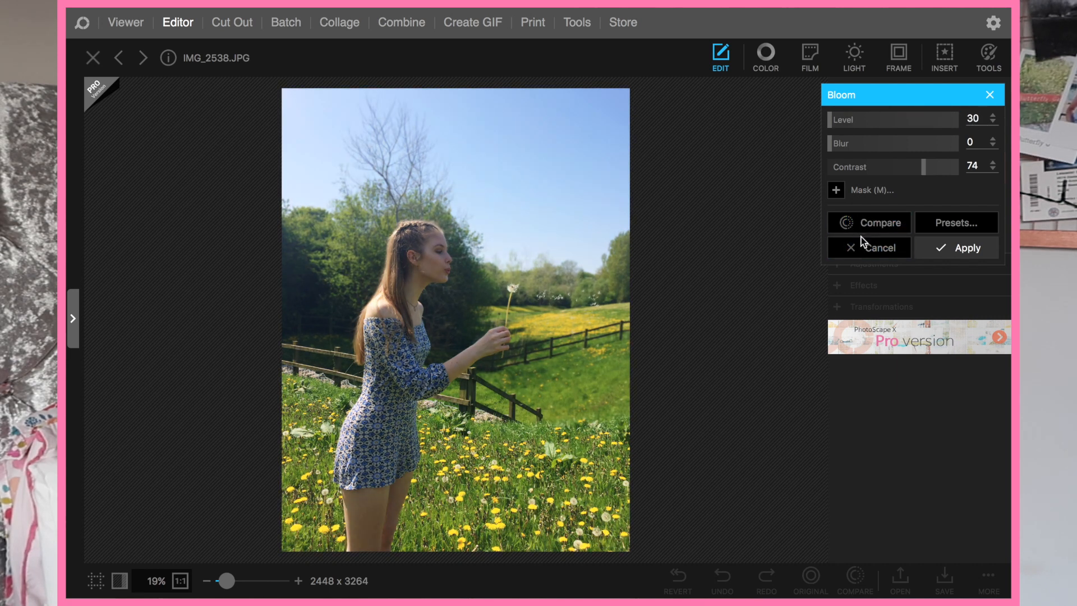
{"action": "left_click", "coordinate": [869, 250]}
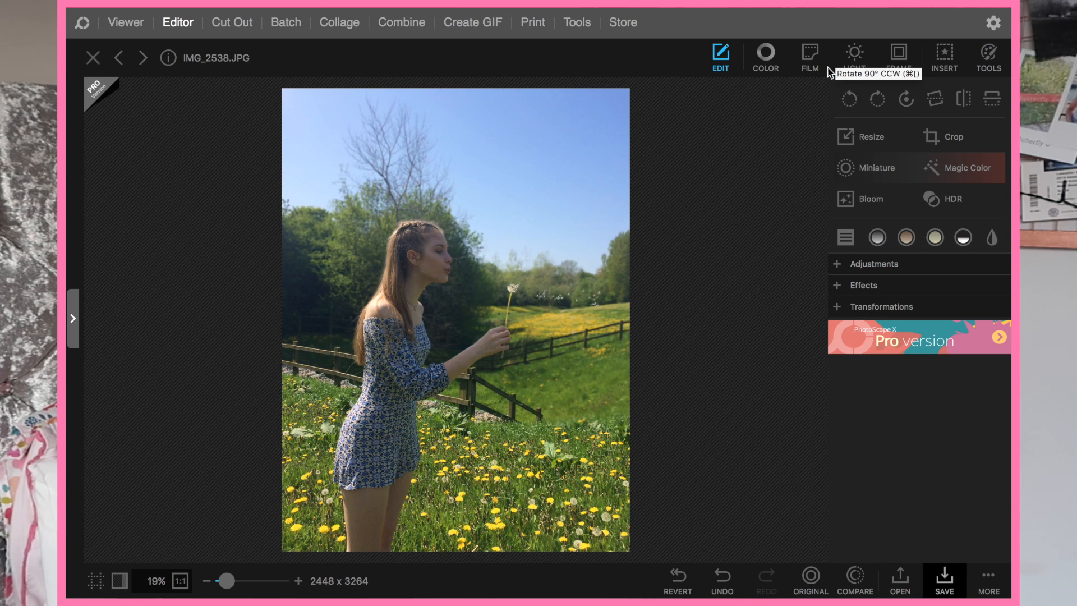
Add an HDR effect to the portrait with radius 22 and amount 8
{"action": "left_click", "coordinate": [953, 199]}
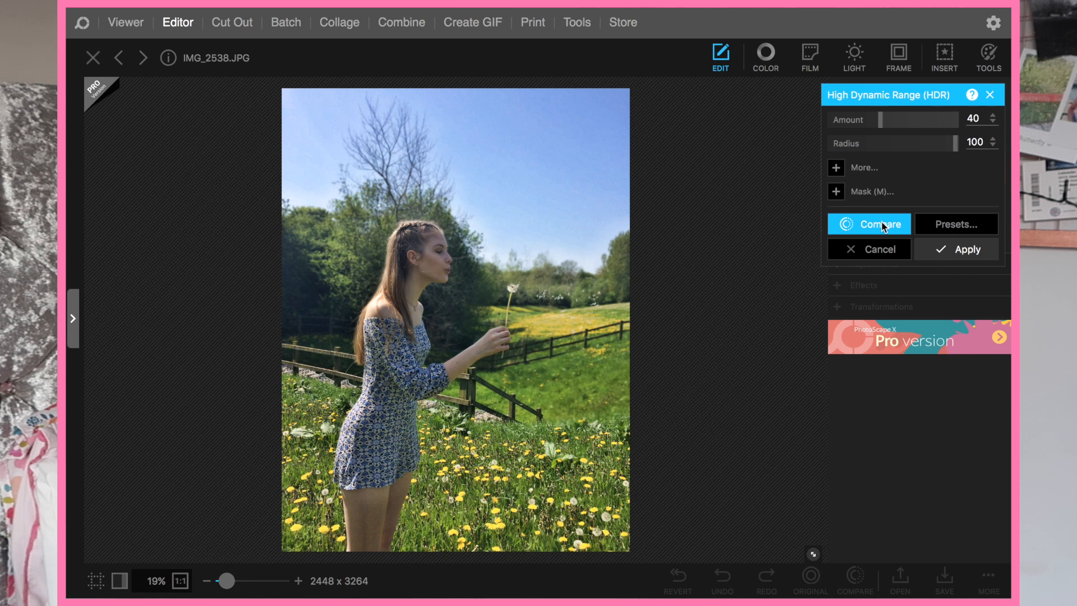
{"action": "left_click", "coordinate": [883, 226]}
{"action": "left_click", "coordinate": [871, 143]}
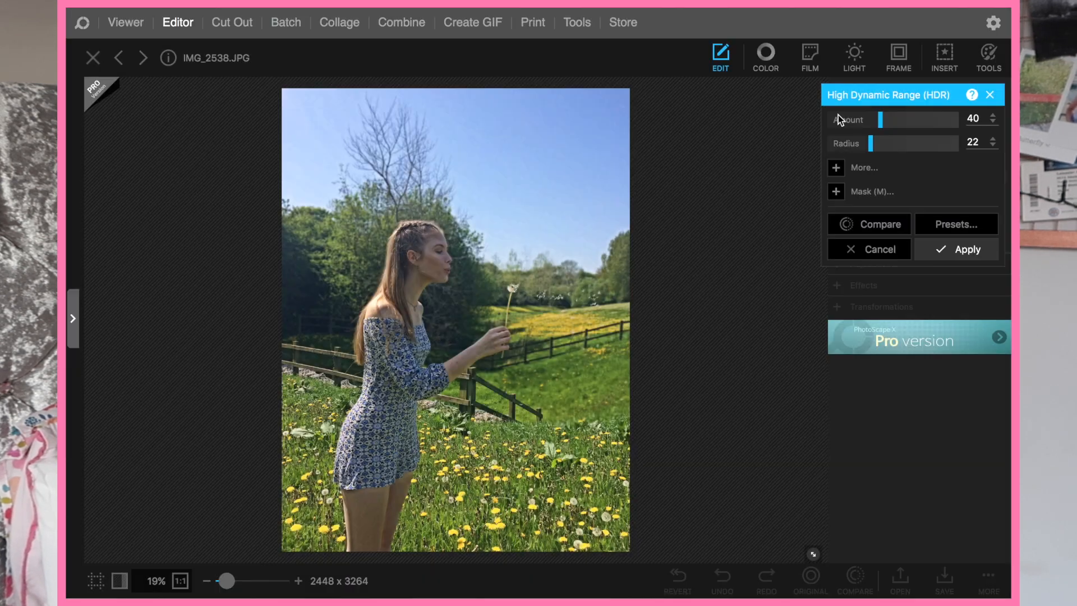
{"action": "left_click", "coordinate": [840, 121]}
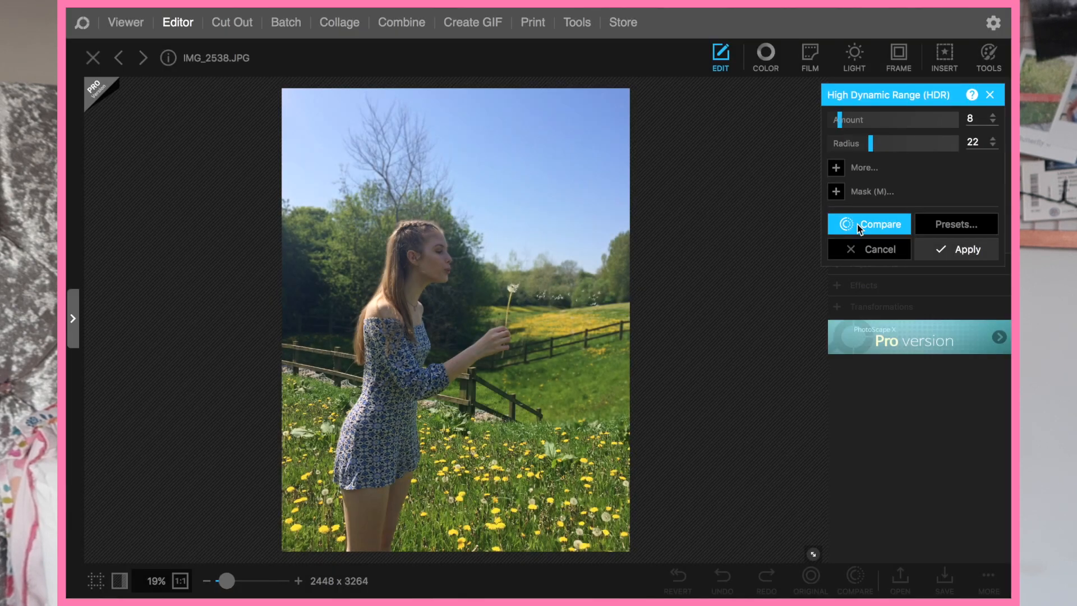
Compare the portrait with and without the HDR effect and apply the effect
{"action": "left_click", "coordinate": [859, 227]}
{"action": "left_click", "coordinate": [859, 227]}
{"action": "left_click", "coordinate": [859, 228]}
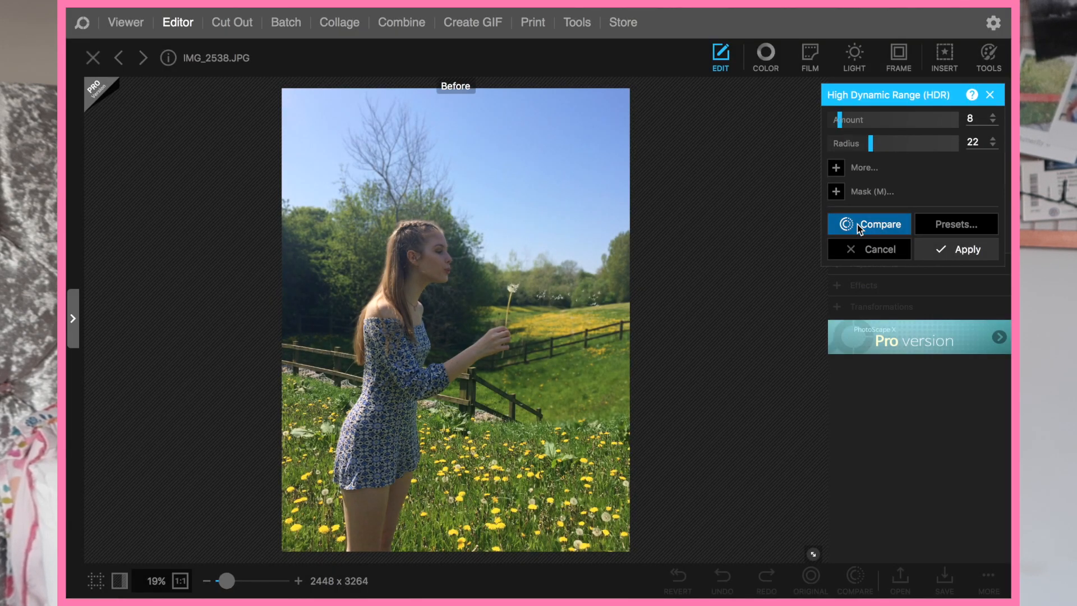
{"action": "left_click", "coordinate": [859, 227]}
{"action": "left_click", "coordinate": [859, 227]}
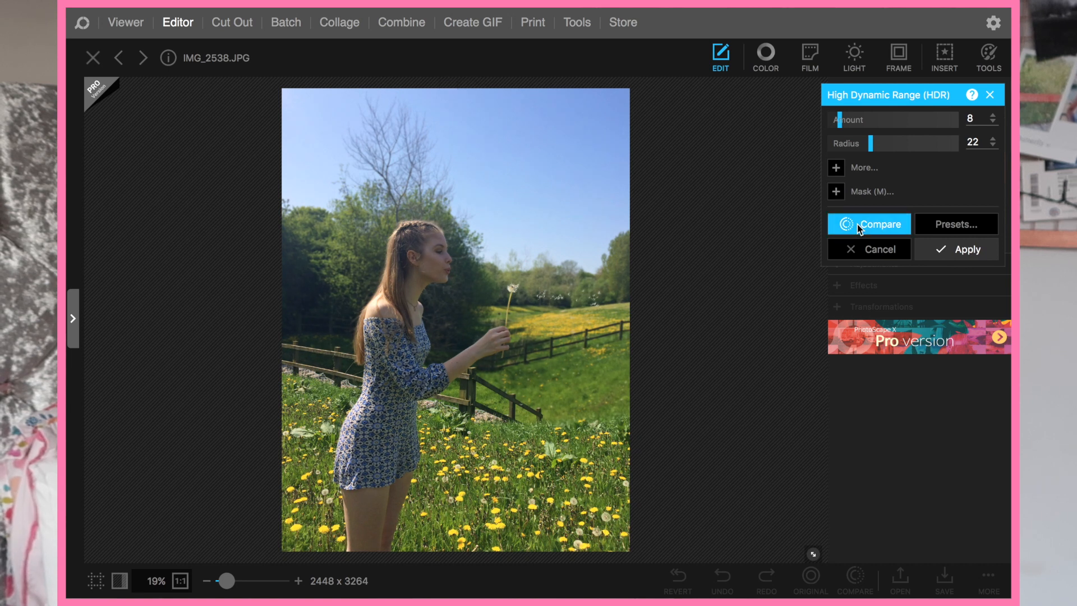
{"action": "left_click", "coordinate": [886, 229]}
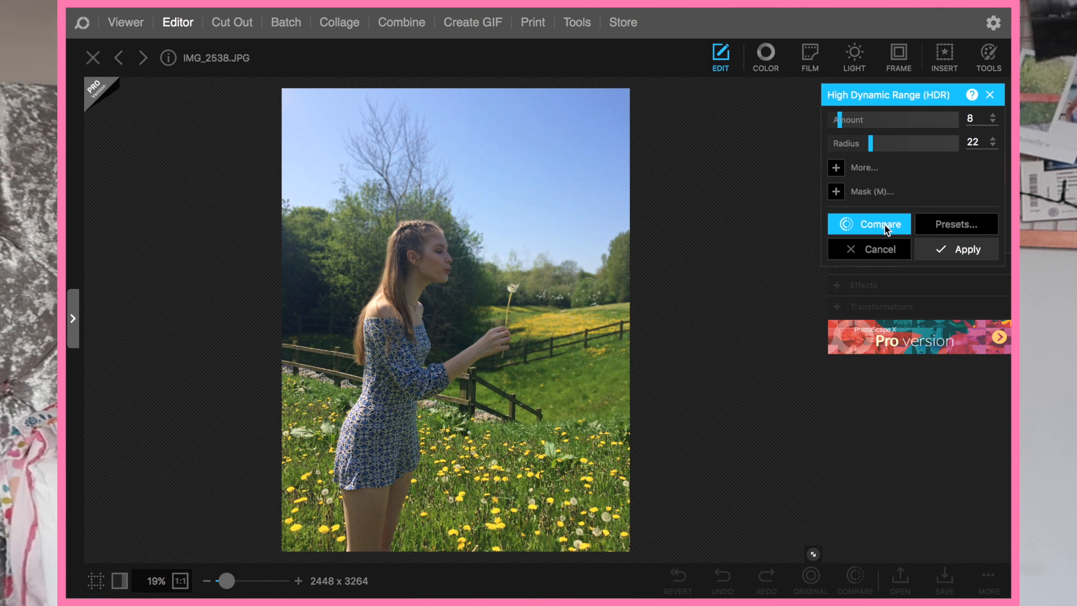
{"action": "left_click", "coordinate": [949, 251]}
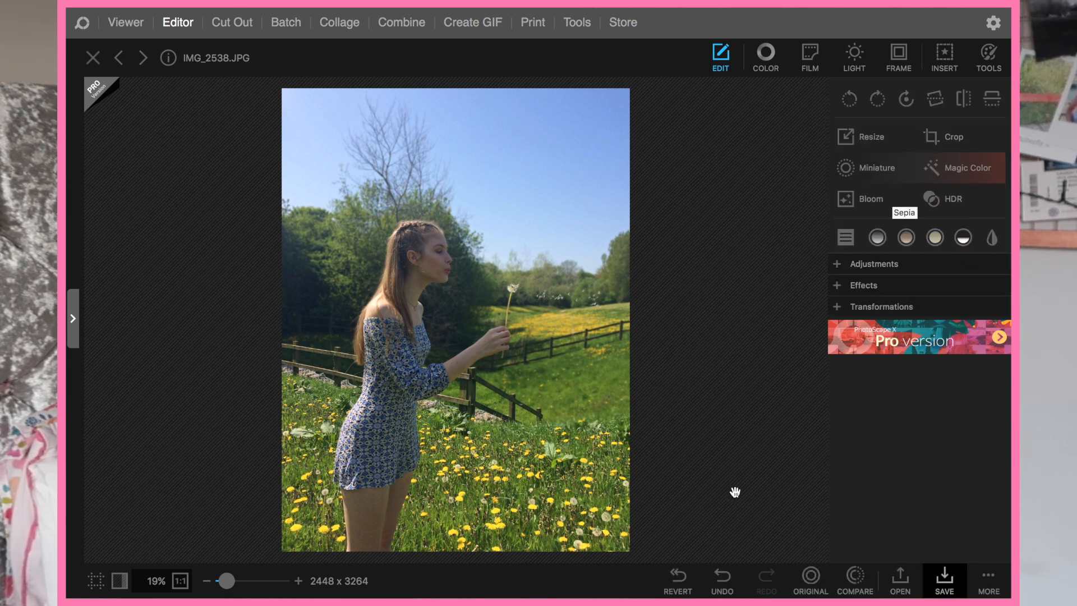
Save the edited portrait and switch to the photo IMG_0819.JPG in the same folder
{"action": "left_click", "coordinate": [948, 578]}
{"action": "left_click", "coordinate": [388, 120]}
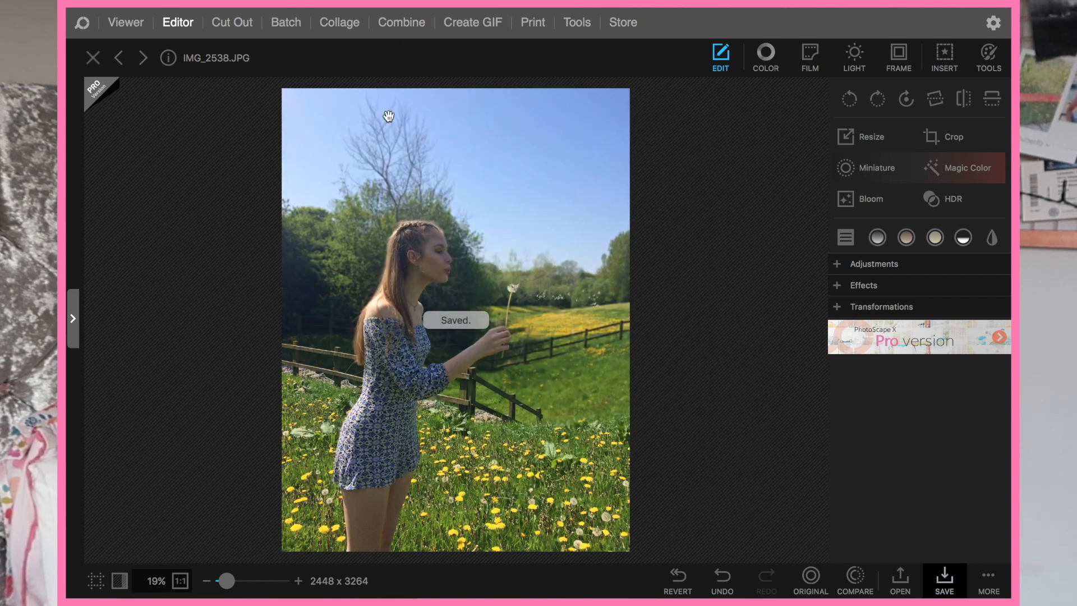
{"action": "left_click", "coordinate": [117, 62]}
{"action": "left_click", "coordinate": [117, 62]}
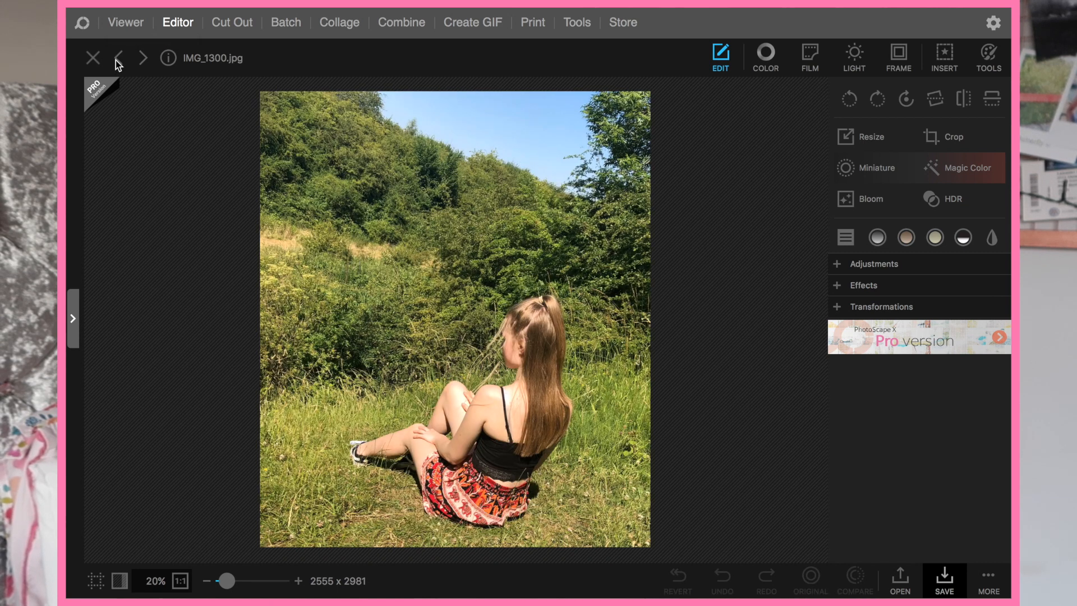
{"action": "left_click", "coordinate": [117, 62]}
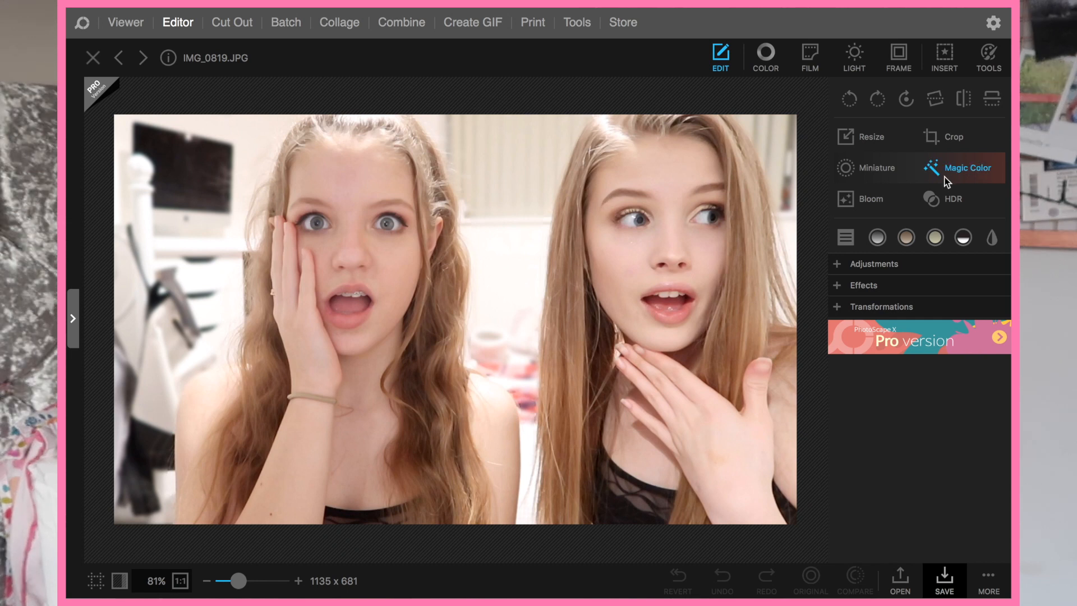
Convert the photo of the two girls to grayscale and check the available Quick Menu presets
{"action": "left_click", "coordinate": [878, 238]}
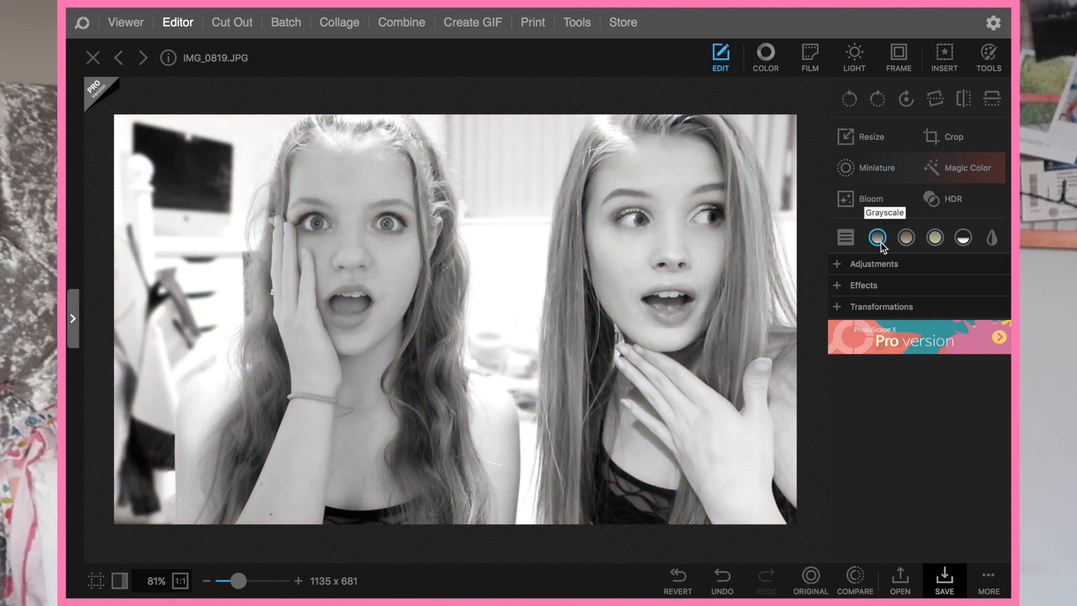
{"action": "left_click", "coordinate": [847, 242]}
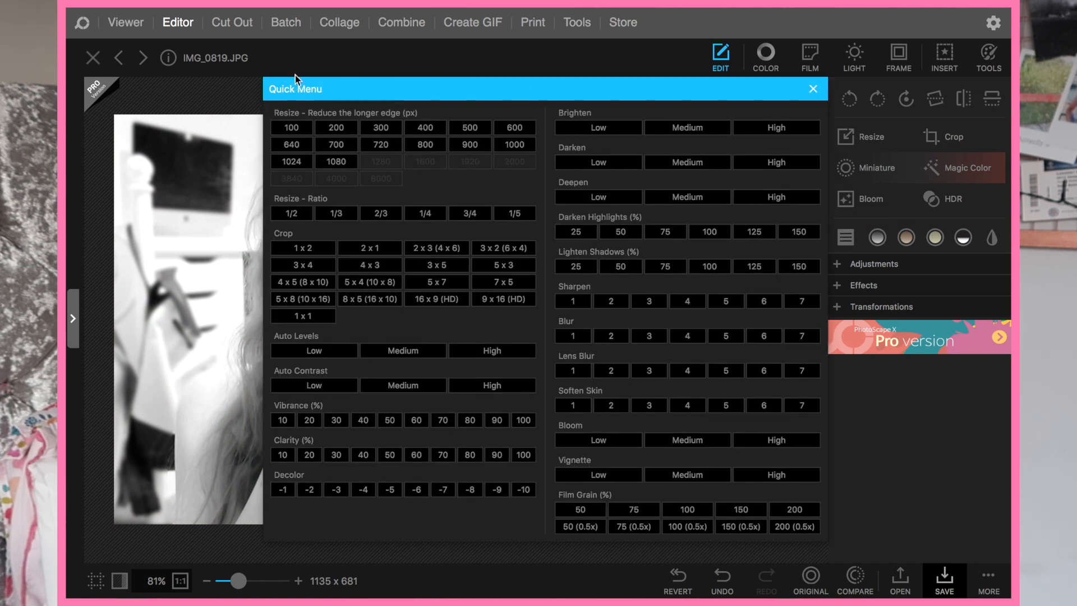
{"action": "left_click", "coordinate": [813, 89]}
Test the Brighten color adjustment and return it to 0, and set Darken to 19 on the grayscale photo
{"action": "left_click", "coordinate": [766, 56]}
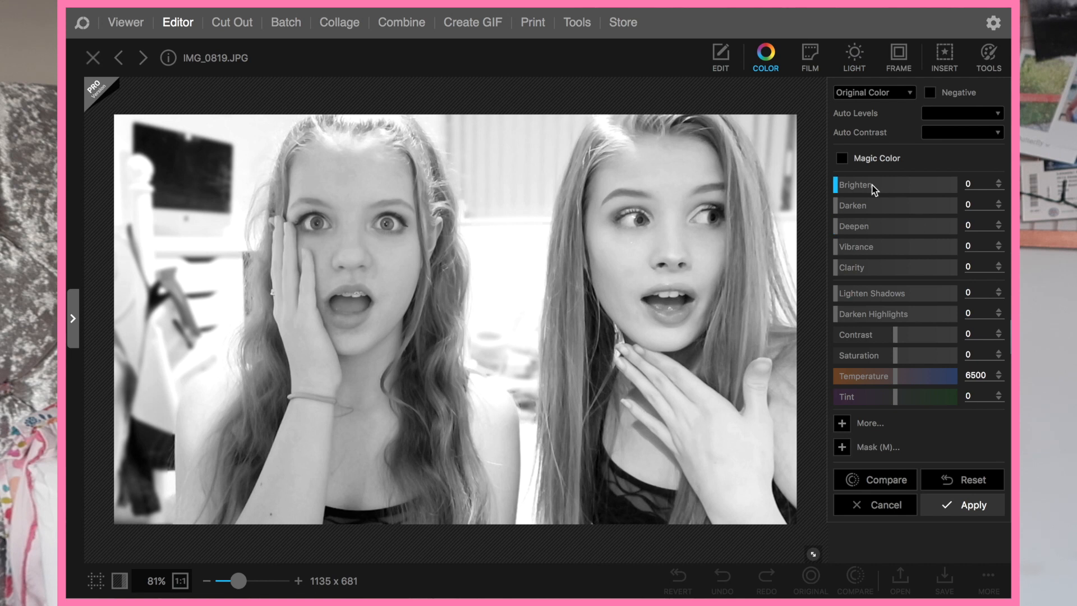
{"action": "left_click", "coordinate": [872, 186]}
{"action": "left_click_drag", "start_coordinate": [870, 186], "coordinate": [809, 187]}
{"action": "left_click", "coordinate": [868, 208]}
{"action": "left_click_drag", "start_coordinate": [863, 215], "coordinate": [801, 211]}
{"action": "left_click_drag", "start_coordinate": [845, 213], "coordinate": [865, 212]}
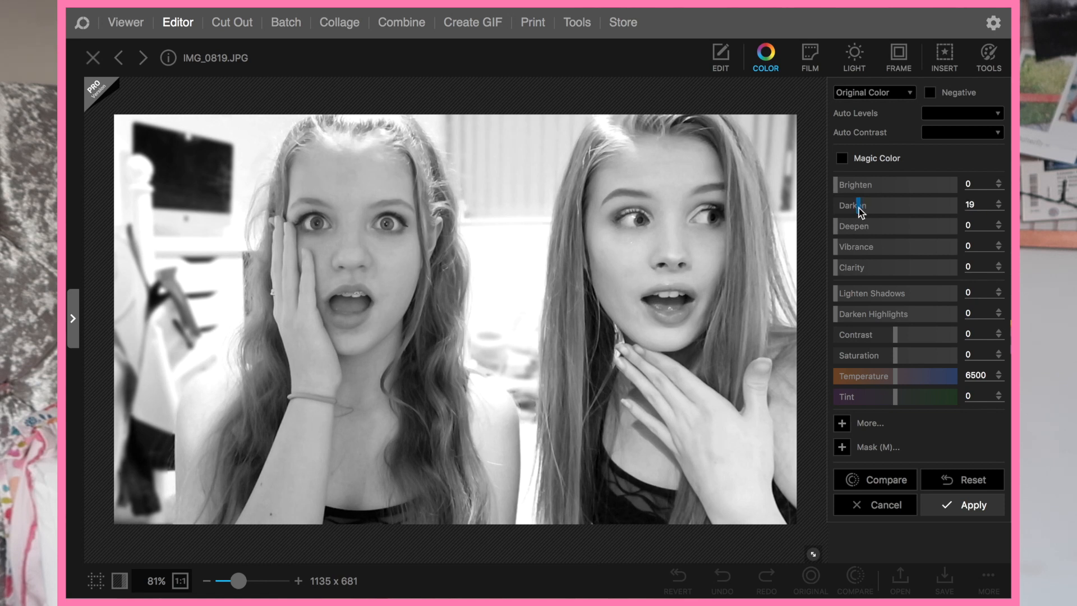
{"action": "left_click", "coordinate": [883, 481]}
Set Deepen to 17 and test Vibrance on the grayscale photo, returning it to 0
{"action": "left_click_drag", "start_coordinate": [838, 226], "coordinate": [785, 226]}
{"action": "left_click_drag", "start_coordinate": [933, 233], "coordinate": [737, 246]}
{"action": "left_click_drag", "start_coordinate": [846, 252], "coordinate": [1010, 253]}
{"action": "left_click_drag", "start_coordinate": [944, 258], "coordinate": [444, 314]}
Test different Clarity strengths on the grayscale photo and settle on 7
{"action": "mouse_move", "coordinate": [856, 272]}
{"action": "left_mouse_down"}
{"action": "mouse_move", "coordinate": [913, 270]}
{"action": "mouse_move", "coordinate": [836, 272]}
{"action": "left_mouse_up"}
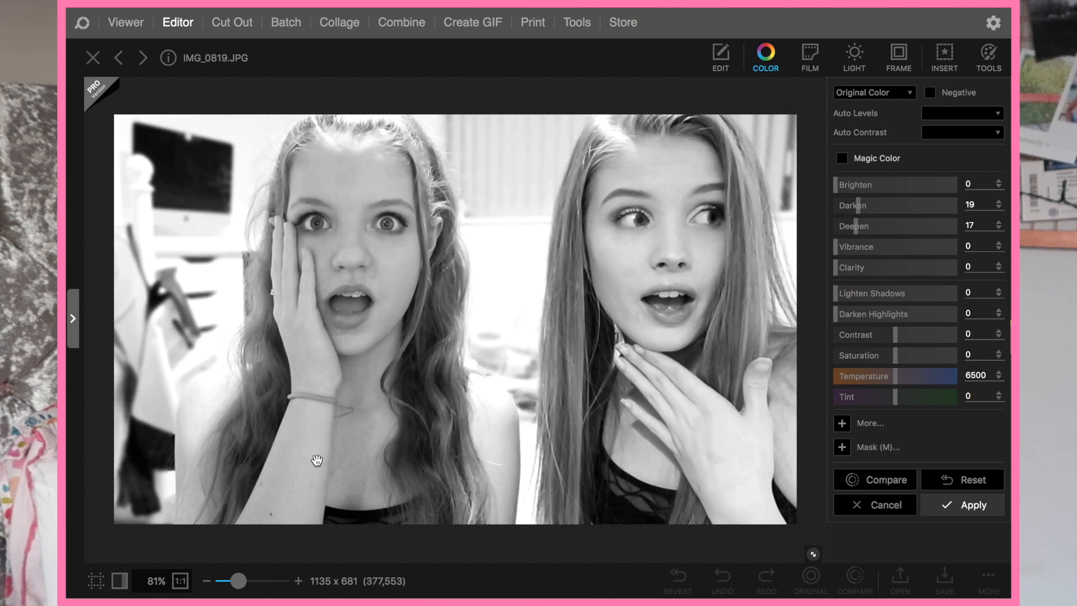
{"action": "left_click", "coordinate": [940, 271]}
{"action": "left_click_drag", "start_coordinate": [940, 274], "coordinate": [854, 269]}
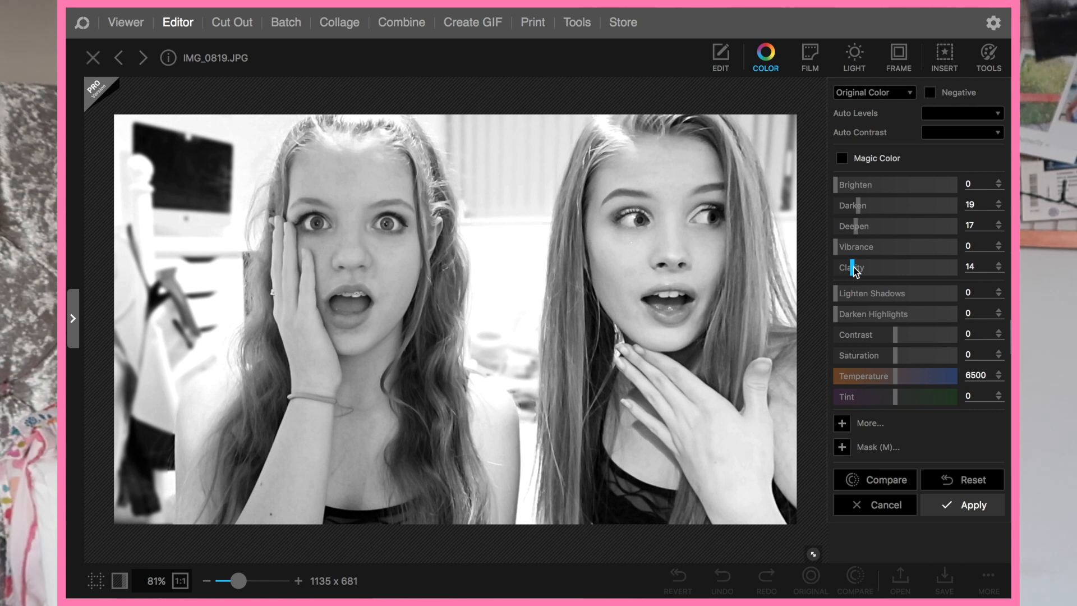
{"action": "left_click_drag", "start_coordinate": [853, 270], "coordinate": [740, 296]}
Set Lighten Shadows to 31 and Darken Highlights to 43, and compare the result with the unadjusted photo
{"action": "left_click", "coordinate": [890, 296]}
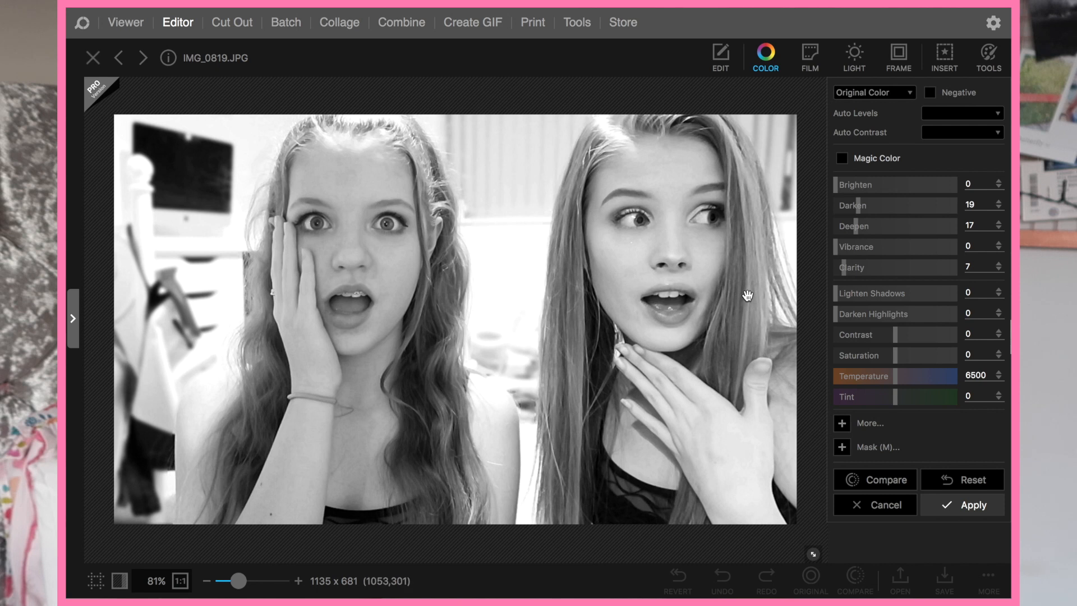
{"action": "left_click", "coordinate": [840, 322]}
{"action": "left_click_drag", "start_coordinate": [841, 324], "coordinate": [881, 324]}
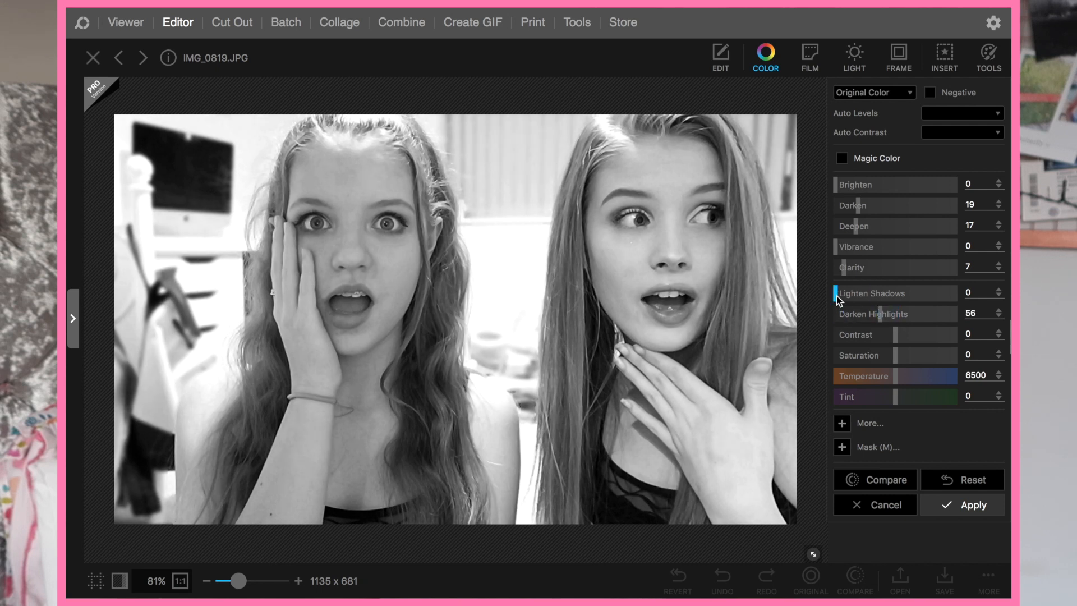
{"action": "left_click", "coordinate": [855, 294]}
{"action": "left_click_drag", "start_coordinate": [854, 294], "coordinate": [869, 314]}
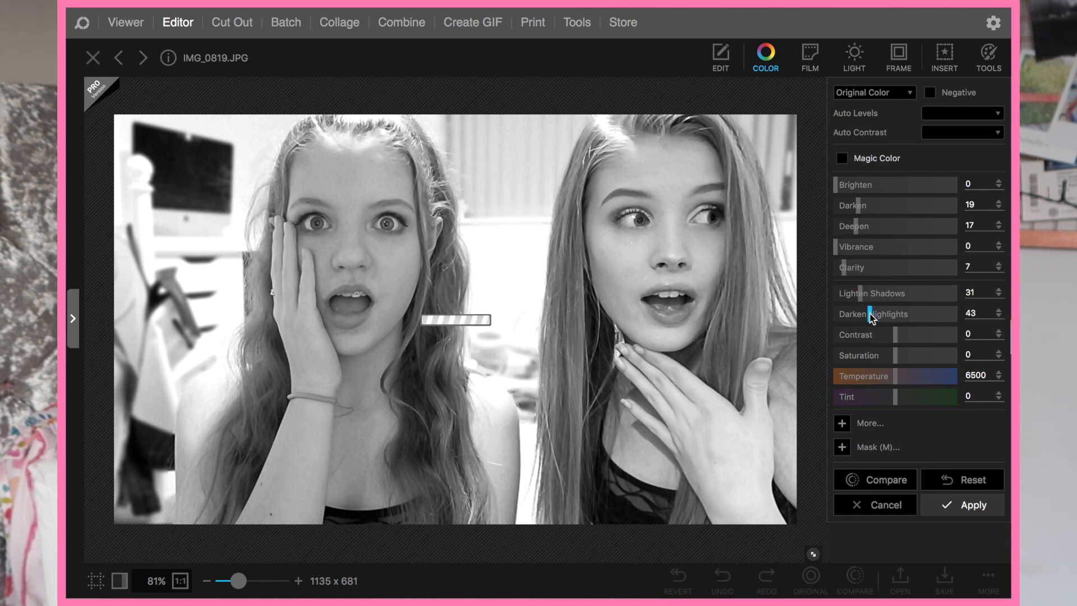
{"action": "left_click", "coordinate": [867, 481]}
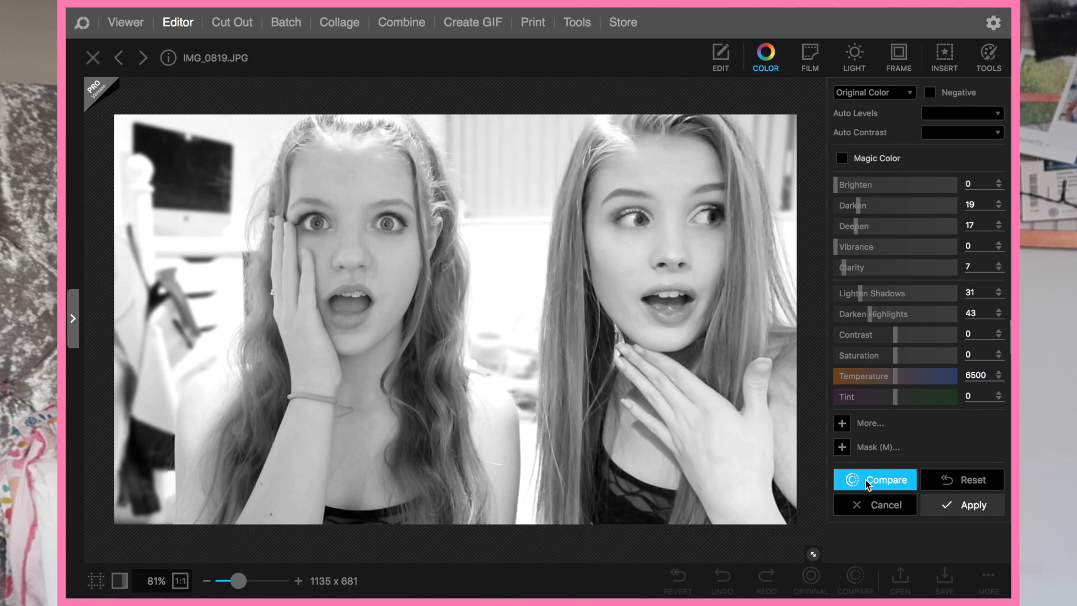
Set Lighten Shadows to 24 and Contrast to 11, compare with the unadjusted photo, and apply the color adjustments
{"action": "left_click", "coordinate": [853, 294]}
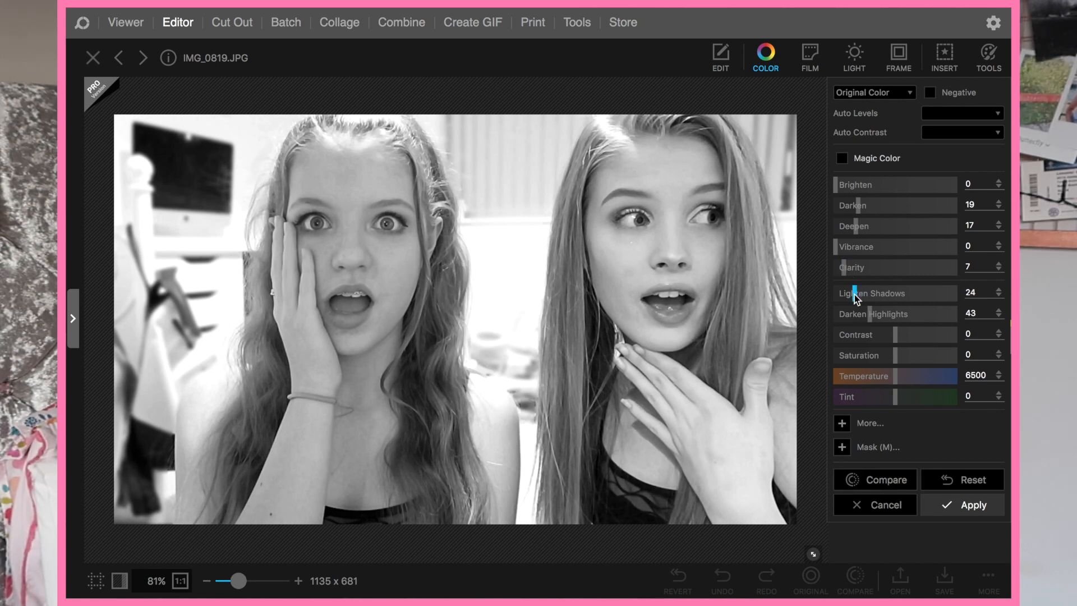
{"action": "mouse_move", "coordinate": [886, 339]}
{"action": "left_mouse_down"}
{"action": "mouse_move", "coordinate": [877, 336]}
{"action": "mouse_move", "coordinate": [909, 334]}
{"action": "mouse_move", "coordinate": [896, 337]}
{"action": "left_mouse_up"}
{"action": "left_click", "coordinate": [1000, 332]}
{"action": "left_click", "coordinate": [1000, 332]}
{"action": "left_click", "coordinate": [999, 332]}
{"action": "left_click", "coordinate": [999, 332]}
{"action": "left_click", "coordinate": [999, 332]}
{"action": "left_click", "coordinate": [999, 332]}
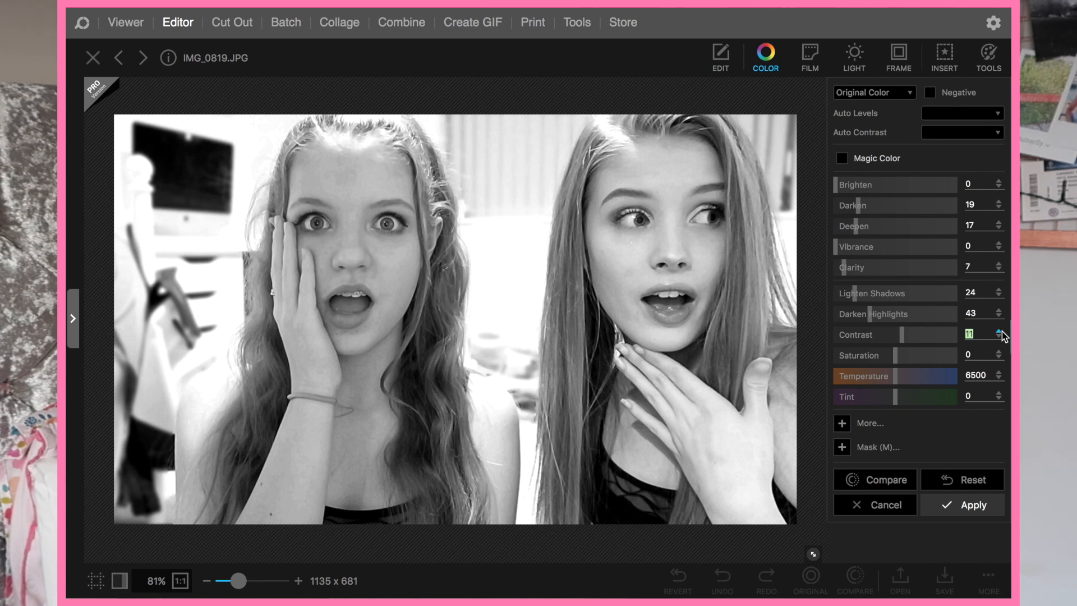
{"action": "left_click", "coordinate": [896, 482]}
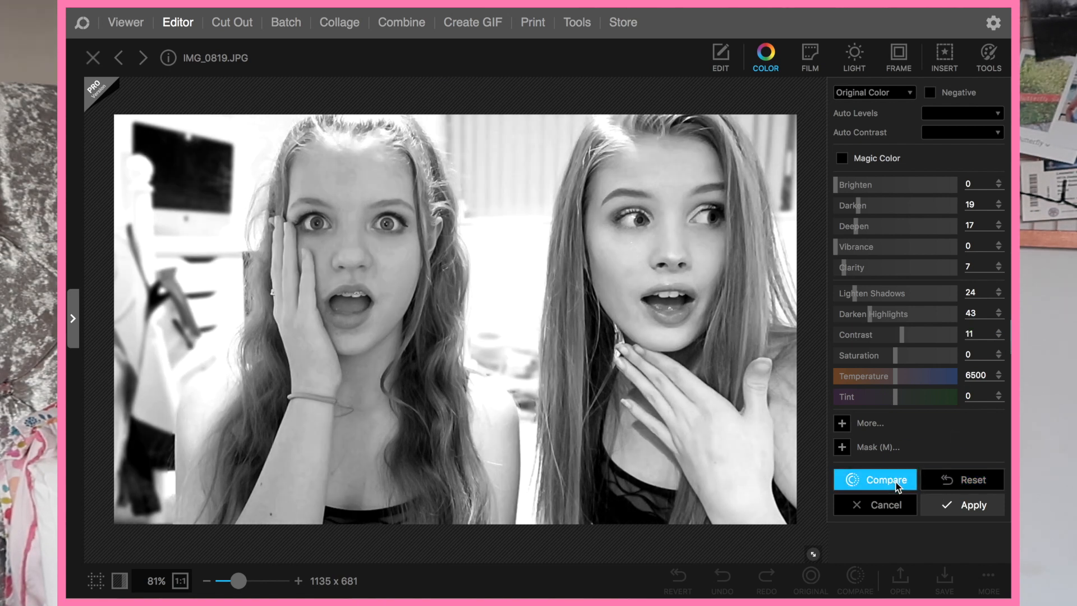
{"action": "left_click", "coordinate": [948, 505]}
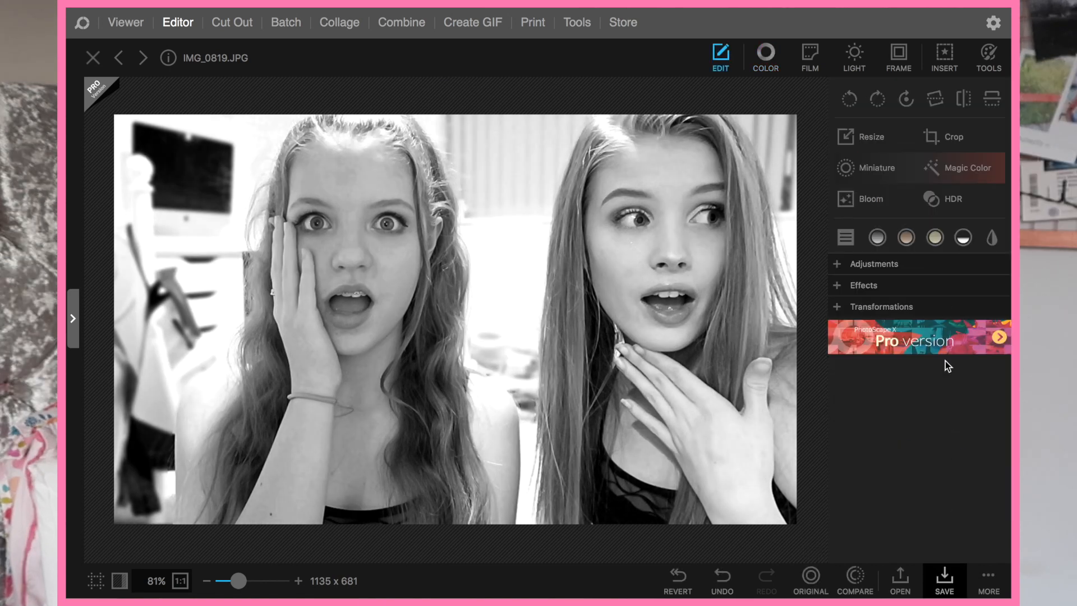
Test strong and weak HDR amounts on the grayscale photo, reduce Amount to 8 and Radius to 4, and compare before and after
{"action": "left_click", "coordinate": [963, 199]}
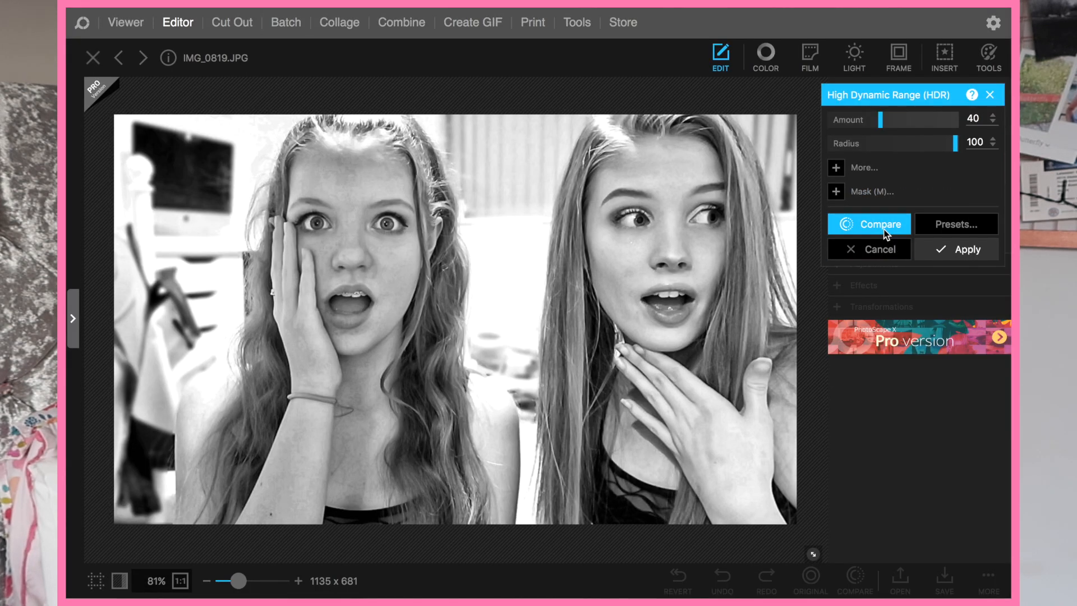
{"action": "left_click", "coordinate": [923, 123]}
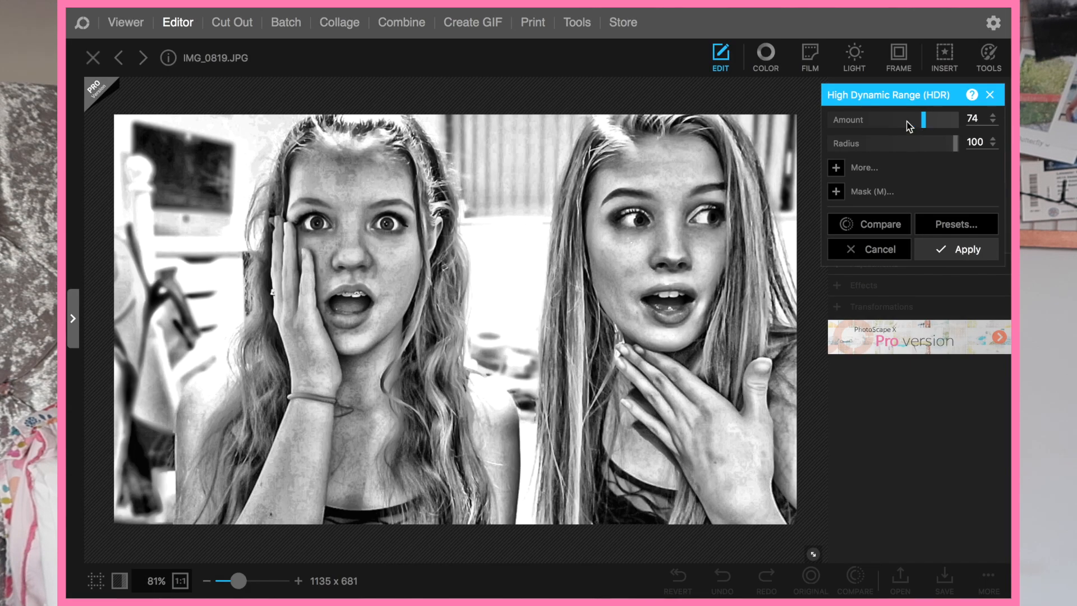
{"action": "left_click", "coordinate": [901, 122]}
{"action": "left_click", "coordinate": [836, 121]}
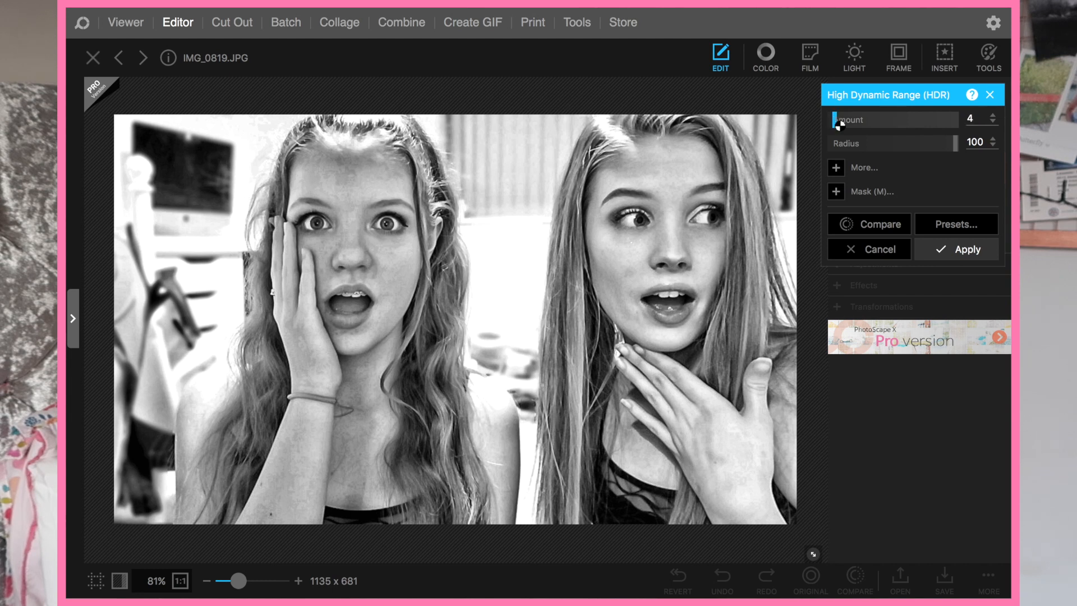
{"action": "left_click", "coordinate": [886, 145]}
{"action": "left_click", "coordinate": [850, 144]}
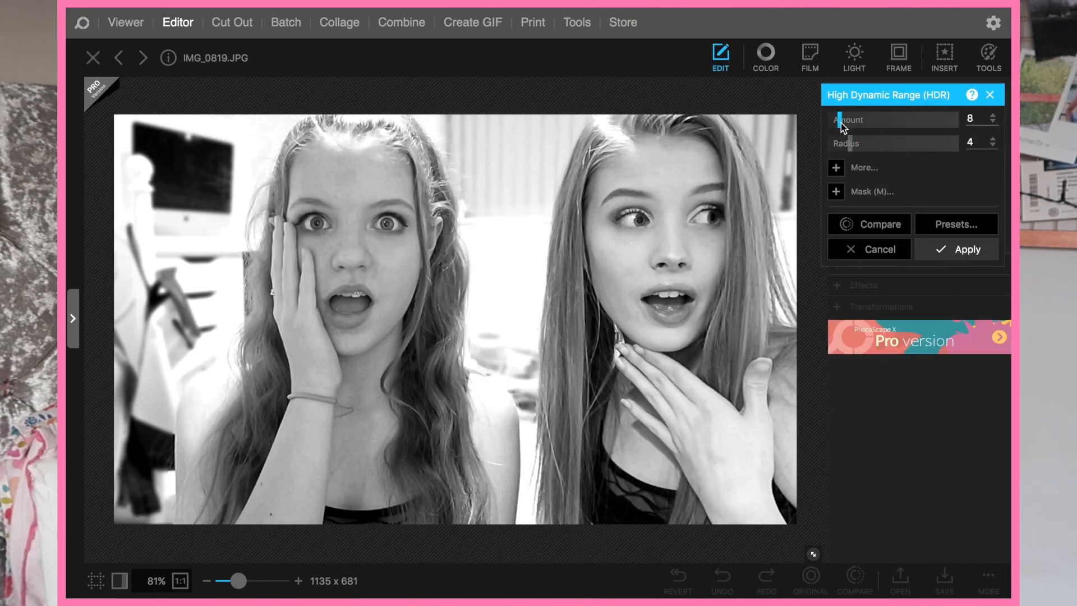
{"action": "left_click", "coordinate": [882, 220]}
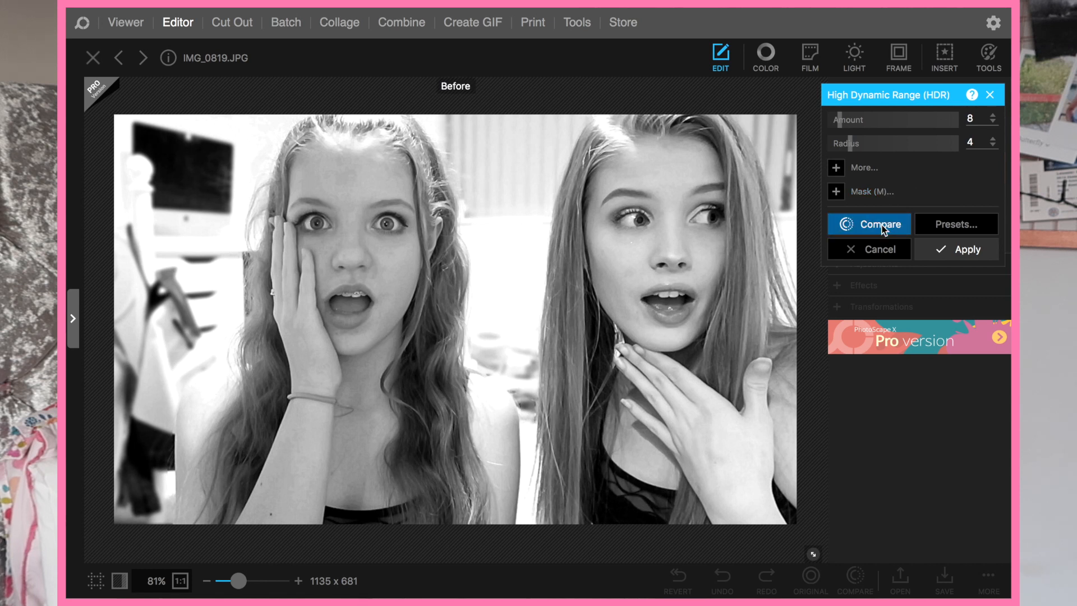
{"action": "left_click", "coordinate": [883, 222]}
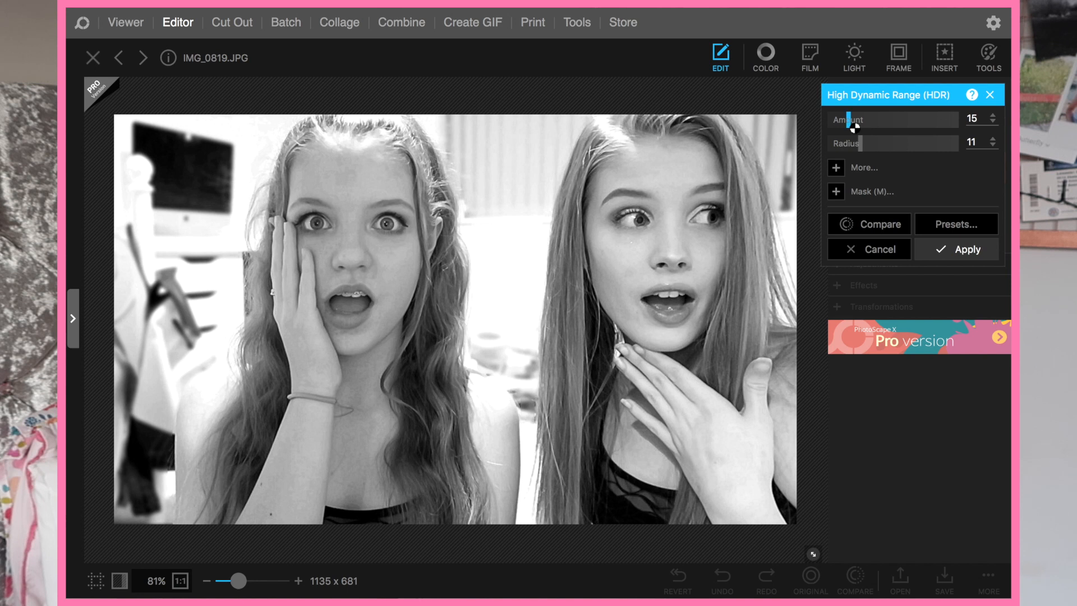
Compare the HDR effect at Amount 22 and Radius 11, reduce Amount to 4, and apply it
{"action": "left_click", "coordinate": [891, 224]}
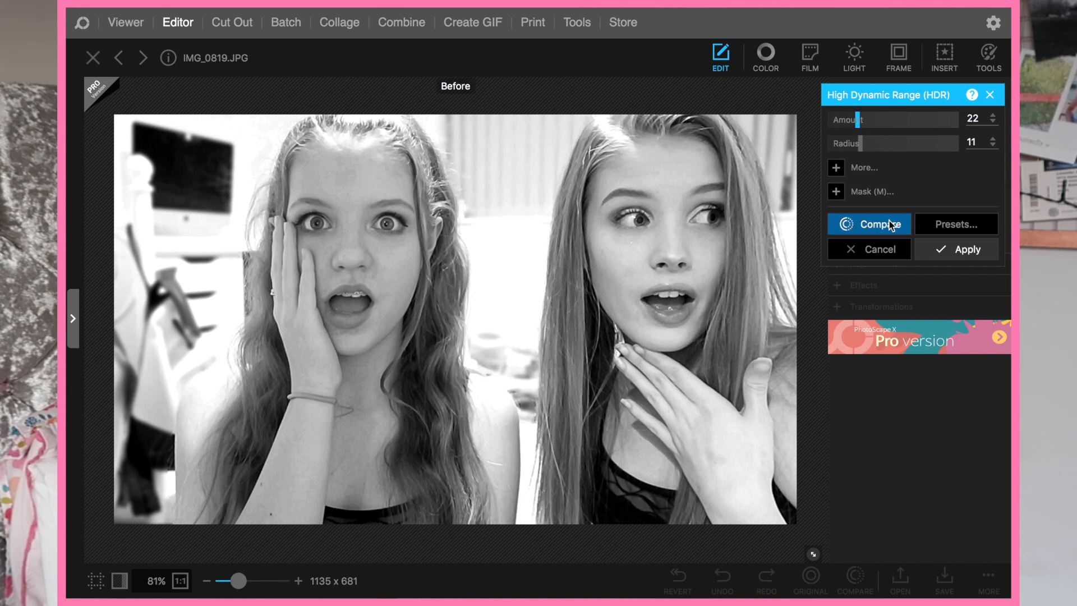
{"action": "left_click_drag", "start_coordinate": [858, 119], "coordinate": [846, 125]}
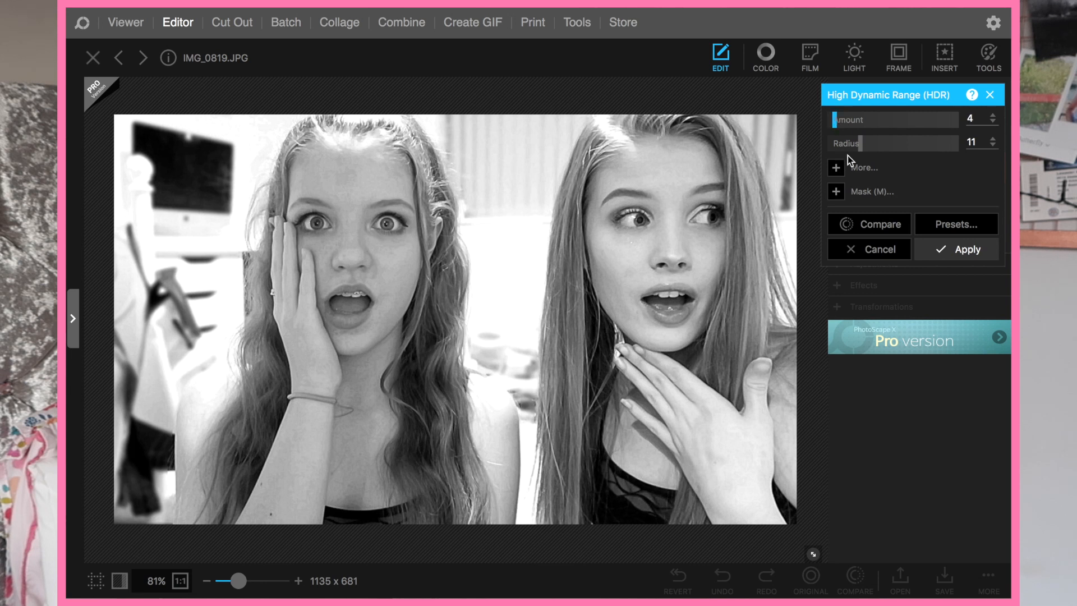
{"action": "left_click", "coordinate": [947, 255]}
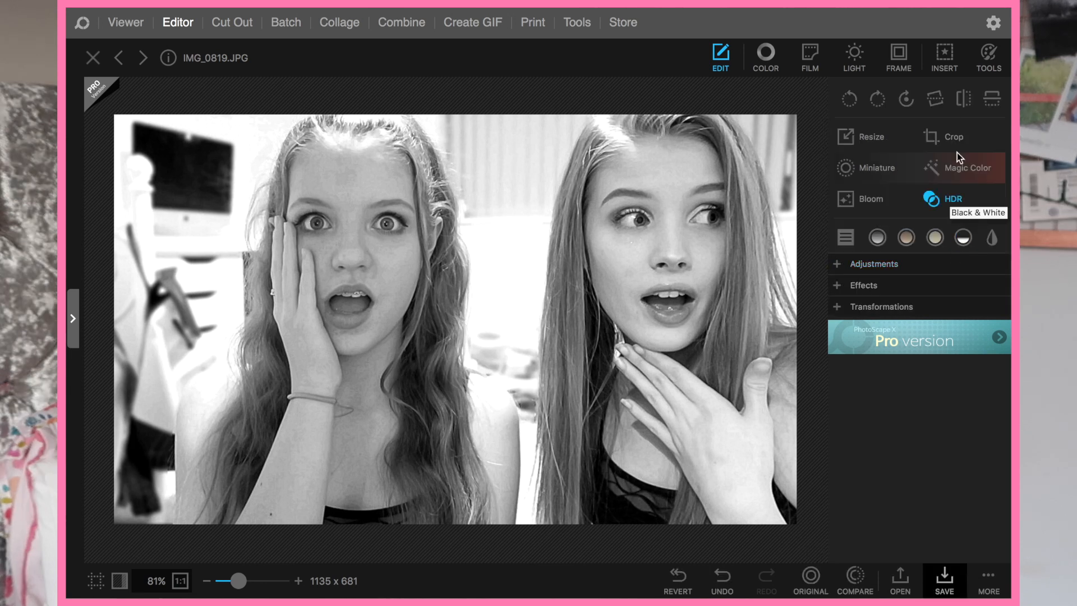
Brush over the girls' skin with the Soften Skin tool at strength 26
{"action": "left_click", "coordinate": [986, 59]}
{"action": "left_click", "coordinate": [858, 250]}
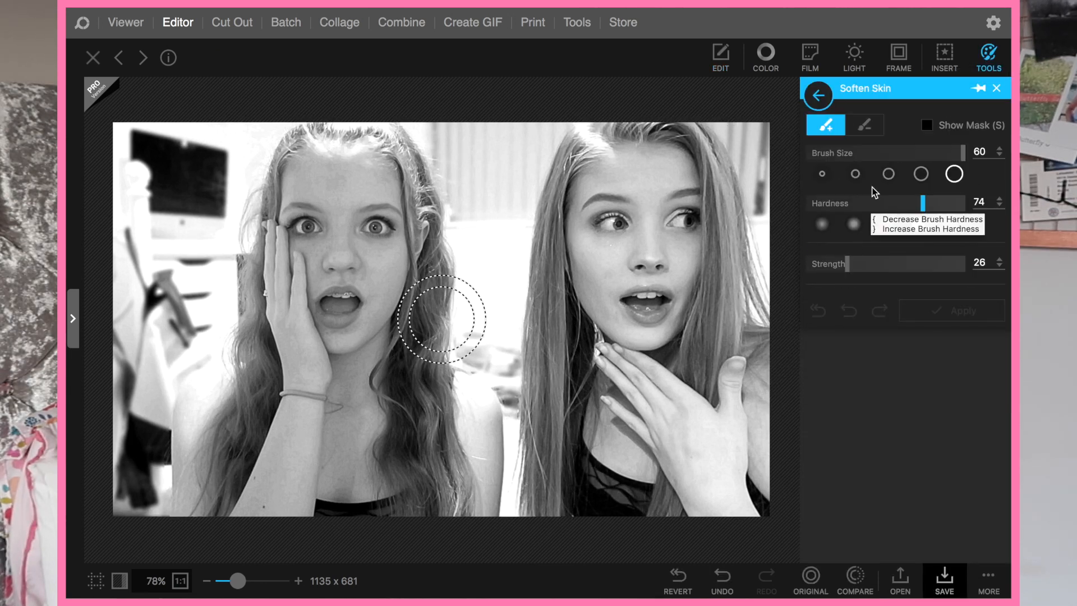
{"action": "mouse_move", "coordinate": [351, 504]}
{"action": "left_mouse_down"}
{"action": "mouse_move", "coordinate": [227, 100]}
{"action": "mouse_move", "coordinate": [129, 236]}
{"action": "left_mouse_up"}
{"action": "mouse_move", "coordinate": [193, 396]}
{"action": "left_mouse_down"}
{"action": "mouse_move", "coordinate": [676, 441]}
{"action": "mouse_move", "coordinate": [928, 562]}
{"action": "mouse_move", "coordinate": [1011, 445]}
{"action": "mouse_move", "coordinate": [755, 450]}
{"action": "mouse_move", "coordinate": [505, 252]}
{"action": "mouse_move", "coordinate": [645, 337]}
{"action": "mouse_move", "coordinate": [432, 325]}
{"action": "mouse_move", "coordinate": [396, 209]}
{"action": "mouse_move", "coordinate": [796, 115]}
{"action": "mouse_move", "coordinate": [782, 334]}
{"action": "mouse_move", "coordinate": [722, 276]}
{"action": "mouse_move", "coordinate": [716, 500]}
{"action": "mouse_move", "coordinate": [974, 469]}
{"action": "mouse_move", "coordinate": [593, 597]}
{"action": "left_mouse_up"}
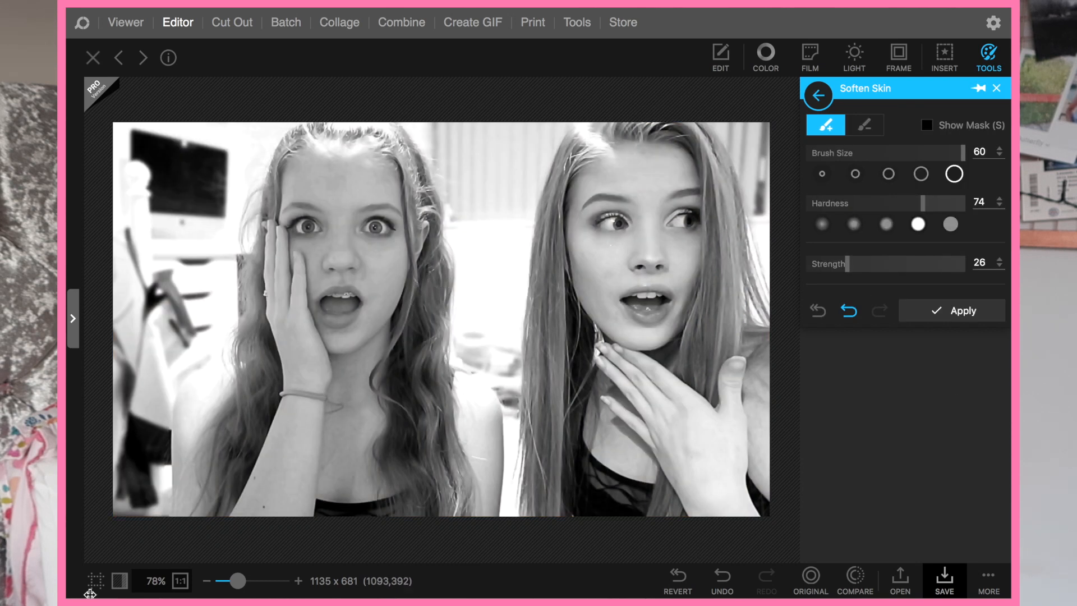
Inspect the softened skin up close, raise the Soften Skin strength to 32, and then reduce it to 10
{"action": "left_click_drag", "start_coordinate": [238, 580], "coordinate": [281, 580]}
{"action": "left_click_drag", "start_coordinate": [146, 513], "coordinate": [138, 505]}
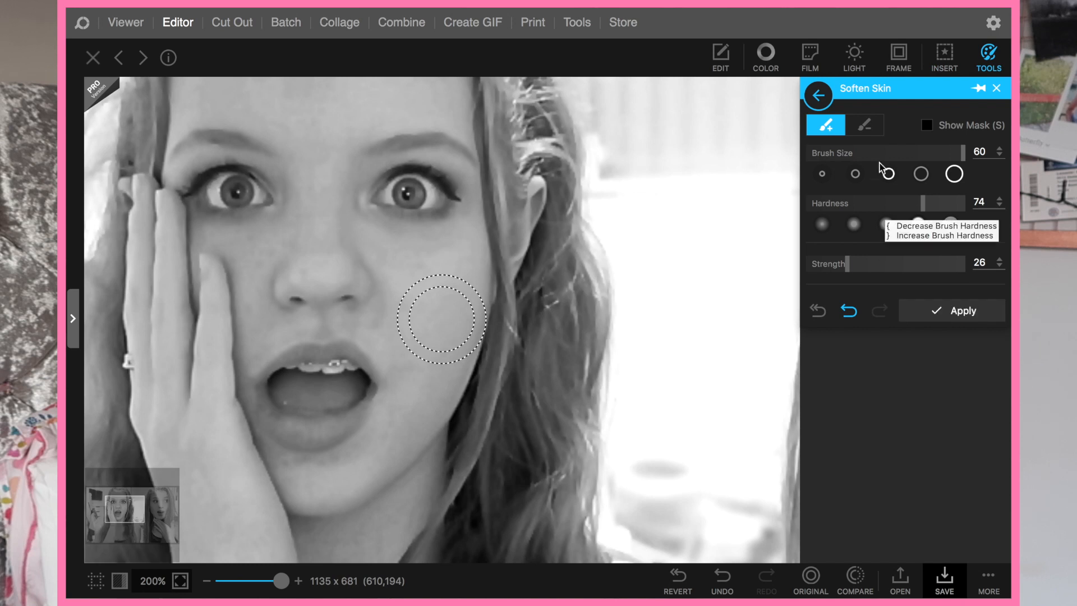
{"action": "mouse_move", "coordinate": [846, 270]}
{"action": "left_mouse_down"}
{"action": "mouse_move", "coordinate": [914, 263]}
{"action": "mouse_move", "coordinate": [856, 261]}
{"action": "left_mouse_up"}
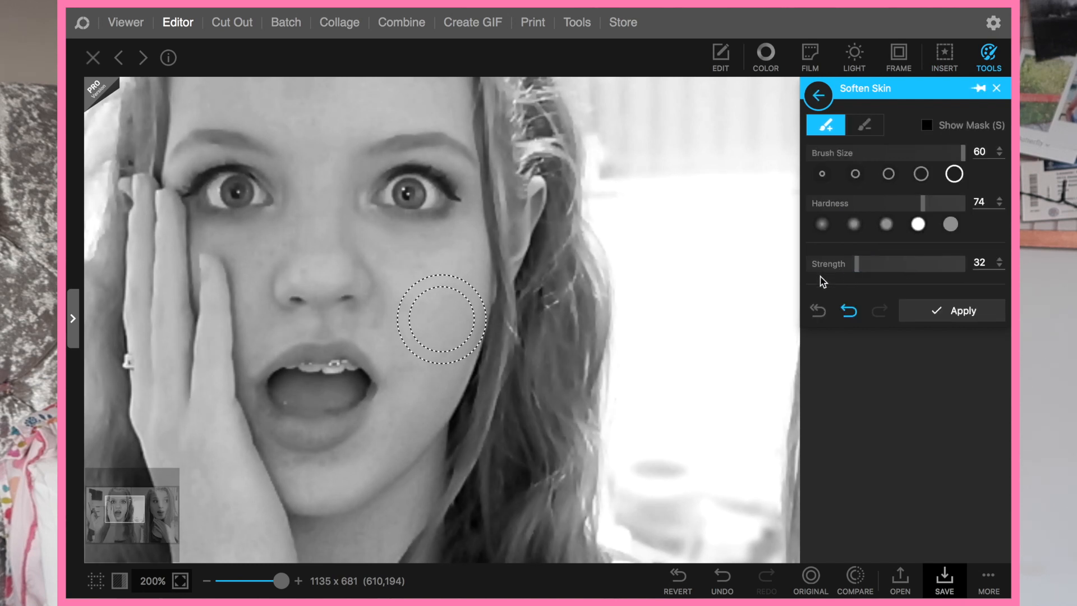
{"action": "left_click", "coordinate": [243, 583]}
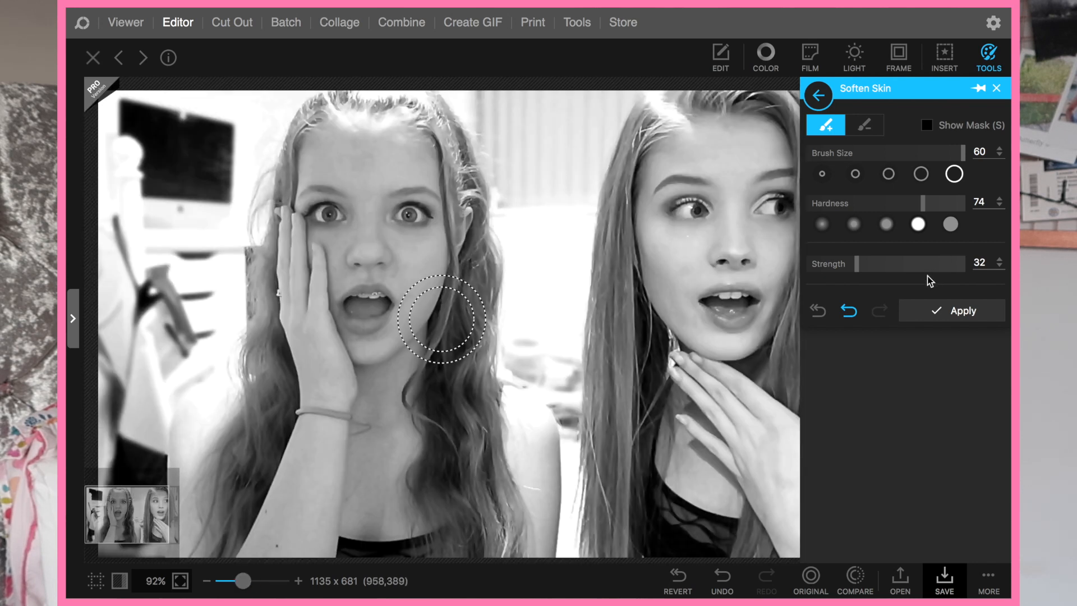
{"action": "left_click_drag", "start_coordinate": [903, 267], "coordinate": [822, 267]}
{"action": "left_click", "coordinate": [222, 583]}
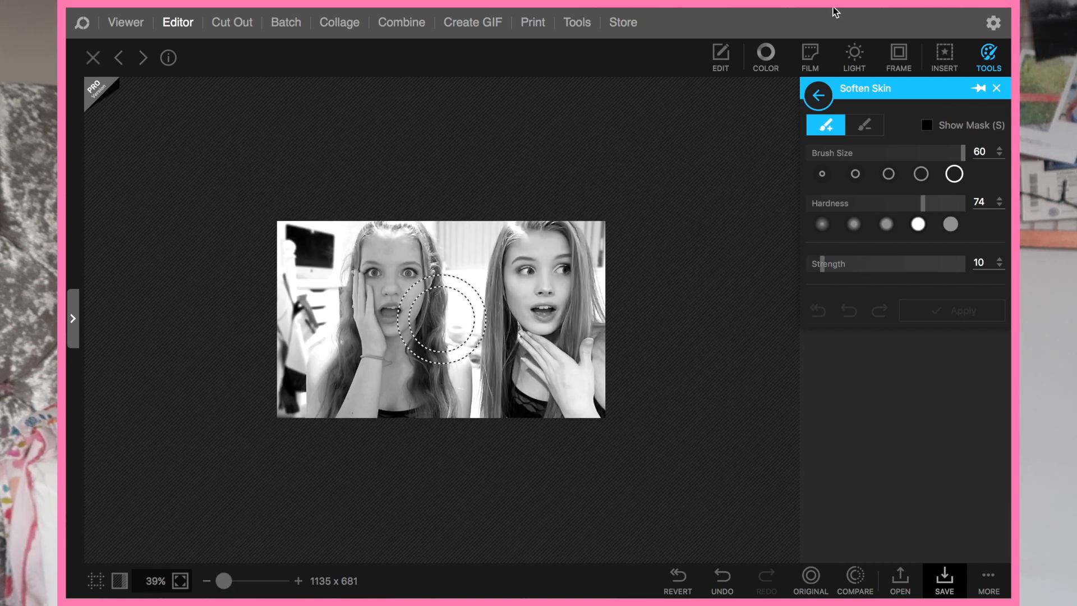
Save the edited photo as IMG_0819.JPG in the Downloads folder
{"action": "left_click", "coordinate": [945, 583]}
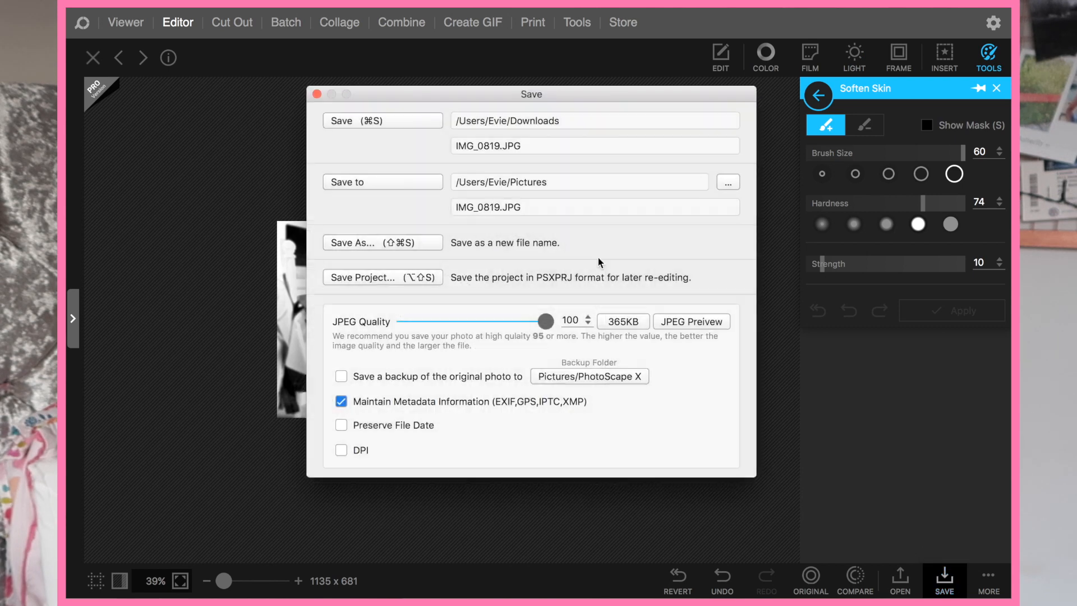
{"action": "left_click", "coordinate": [364, 122]}
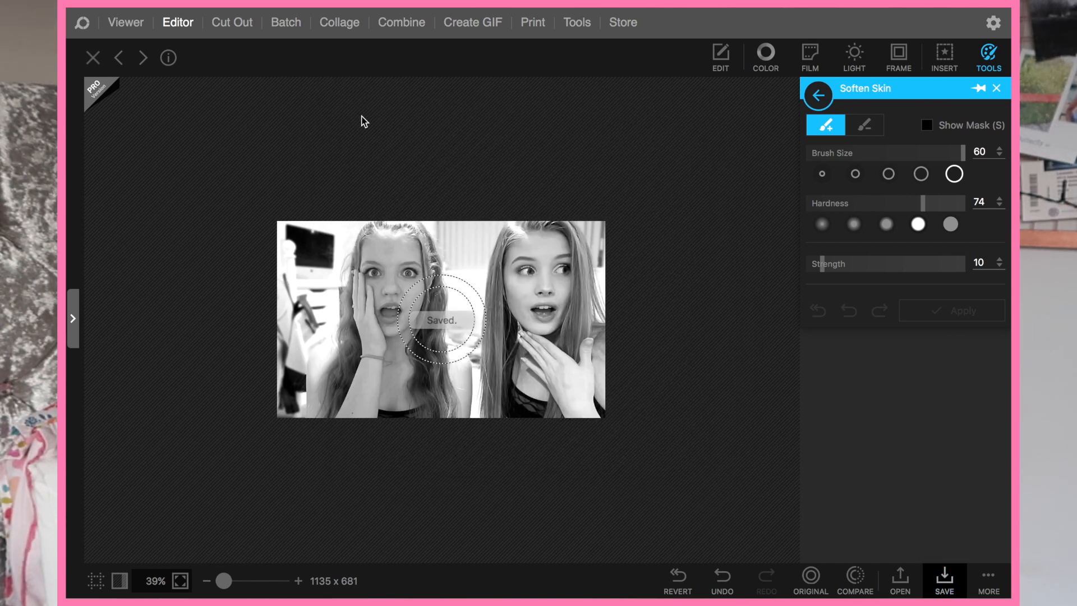